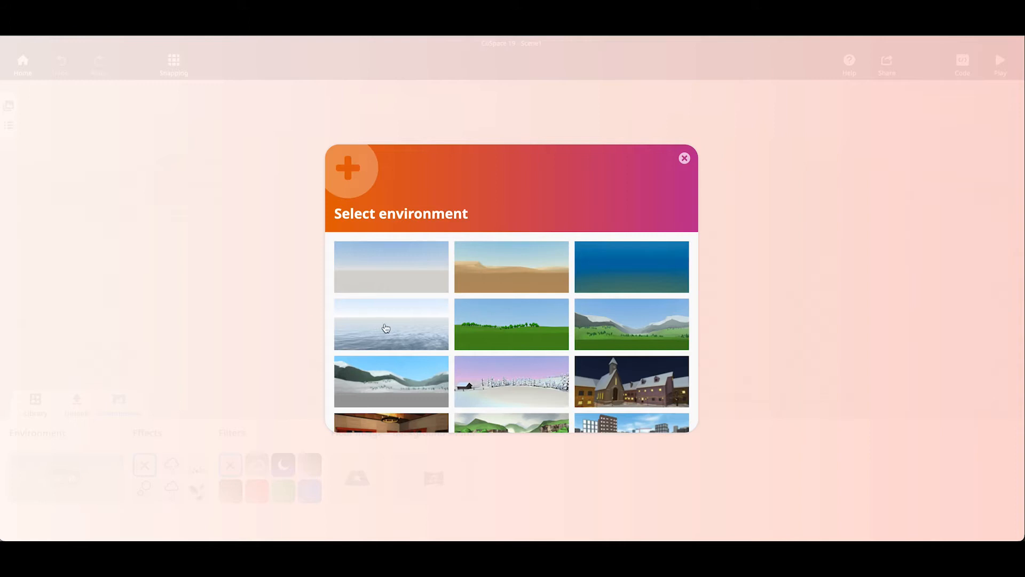
Set the scene's environment to the open ocean with a light sky.
{"action": "left_click", "coordinate": [388, 327]}
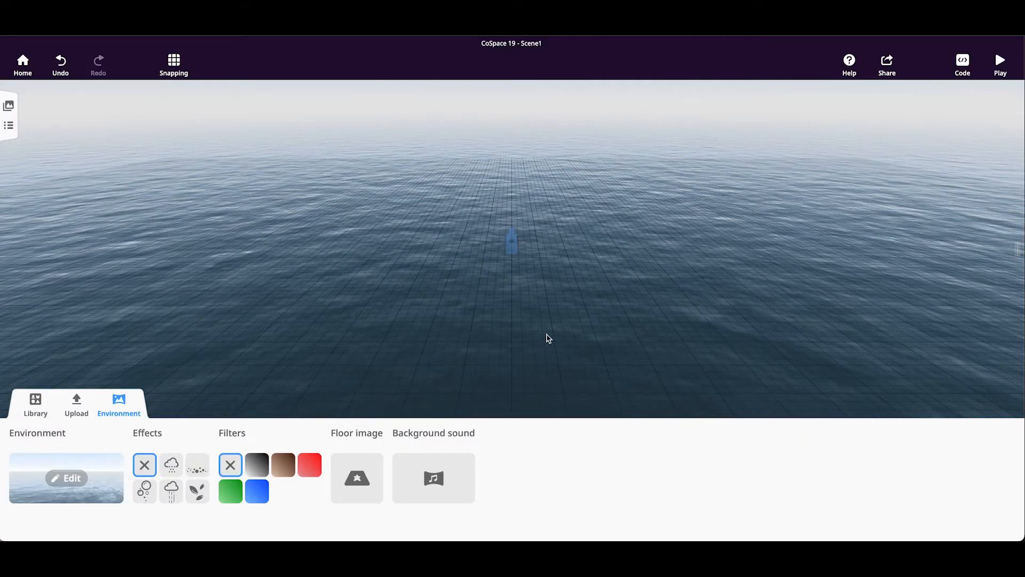
{"action": "left_click", "coordinate": [117, 408]}
Examine the ocean scene around the camera from different angles and heights.
{"action": "left_click_drag", "start_coordinate": [575, 319], "coordinate": [680, 359]}
{"action": "left_click_drag", "start_coordinate": [477, 357], "coordinate": [685, 398]}
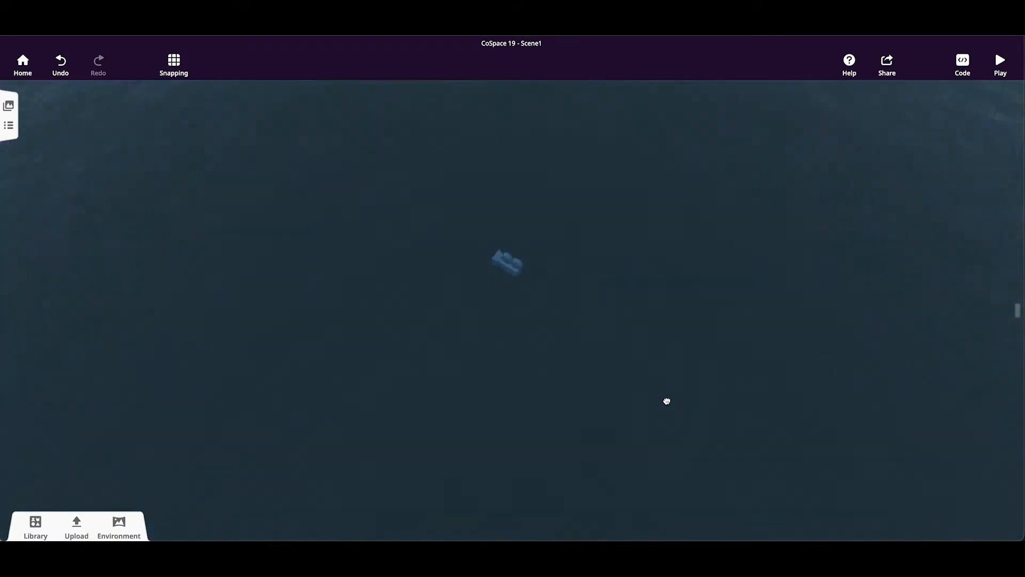
{"action": "left_click_drag", "start_coordinate": [547, 389], "coordinate": [570, 359]}
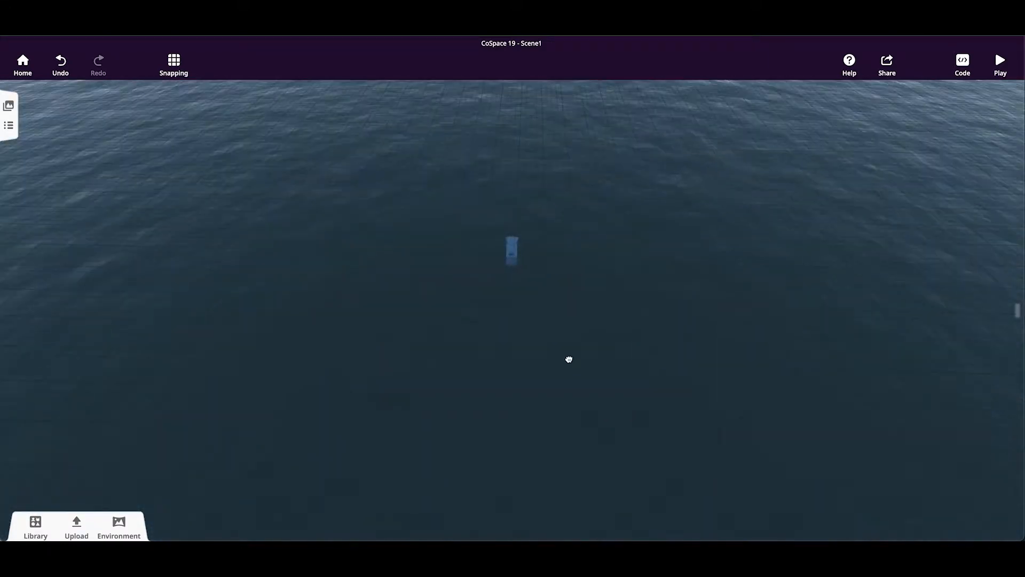
{"action": "left_click_drag", "start_coordinate": [488, 359], "coordinate": [416, 324]}
{"action": "left_click_drag", "start_coordinate": [288, 316], "coordinate": [465, 350]}
{"action": "left_click_drag", "start_coordinate": [644, 339], "coordinate": [520, 306]}
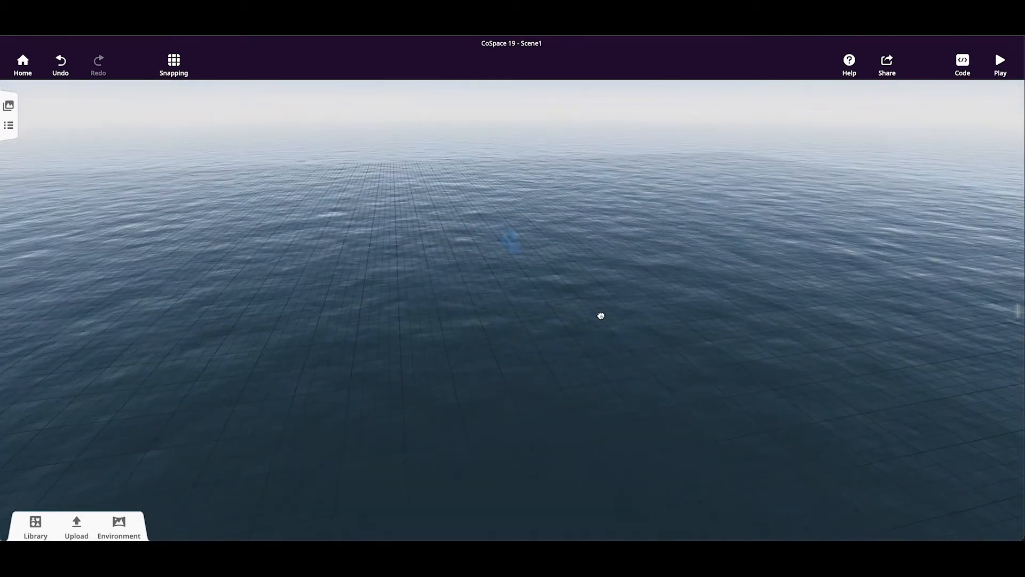
{"action": "left_click_drag", "start_coordinate": [601, 316], "coordinate": [648, 330]}
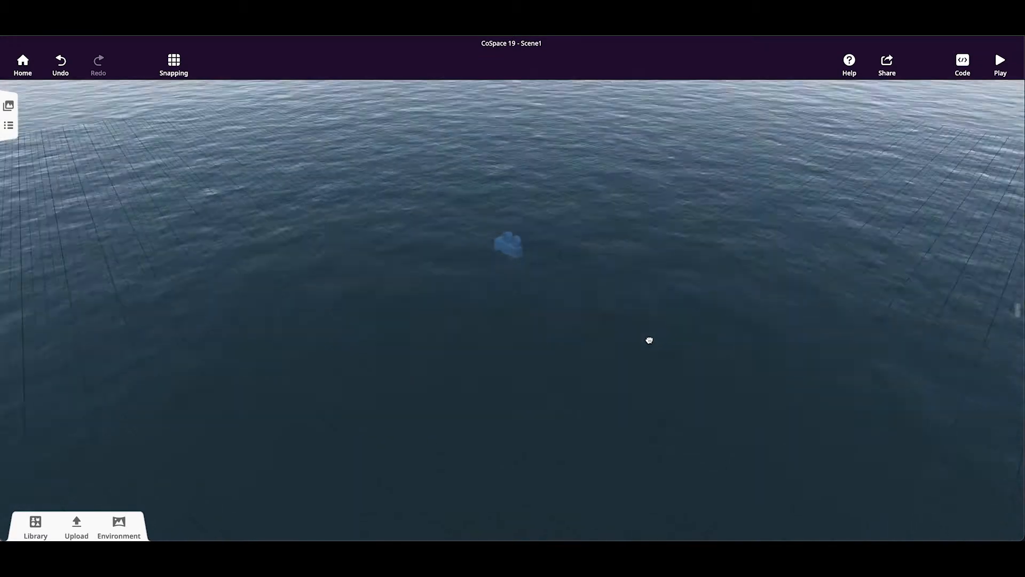
{"action": "left_click_drag", "start_coordinate": [524, 340], "coordinate": [554, 327]}
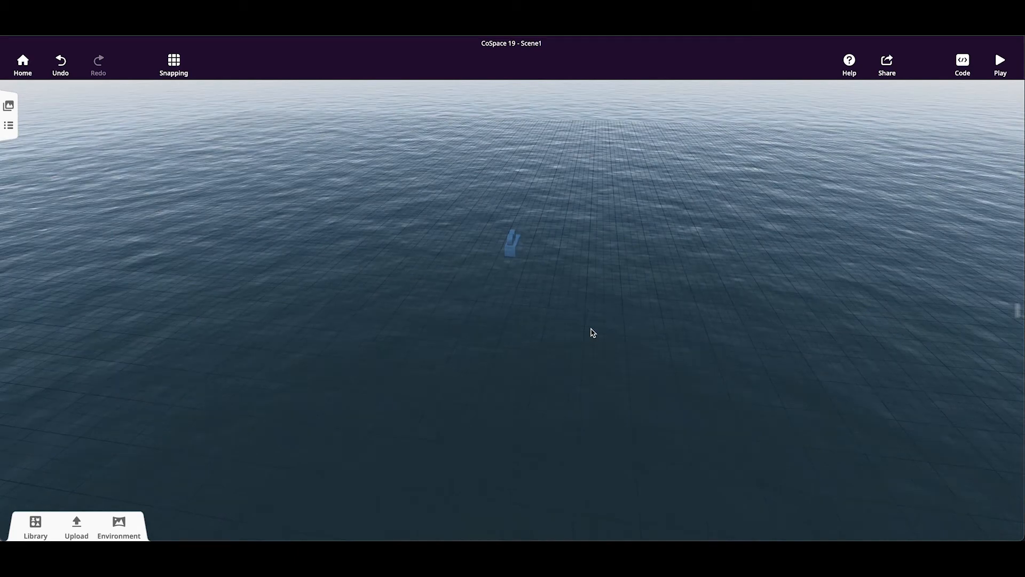
{"action": "left_click_drag", "start_coordinate": [534, 343], "coordinate": [590, 360]}
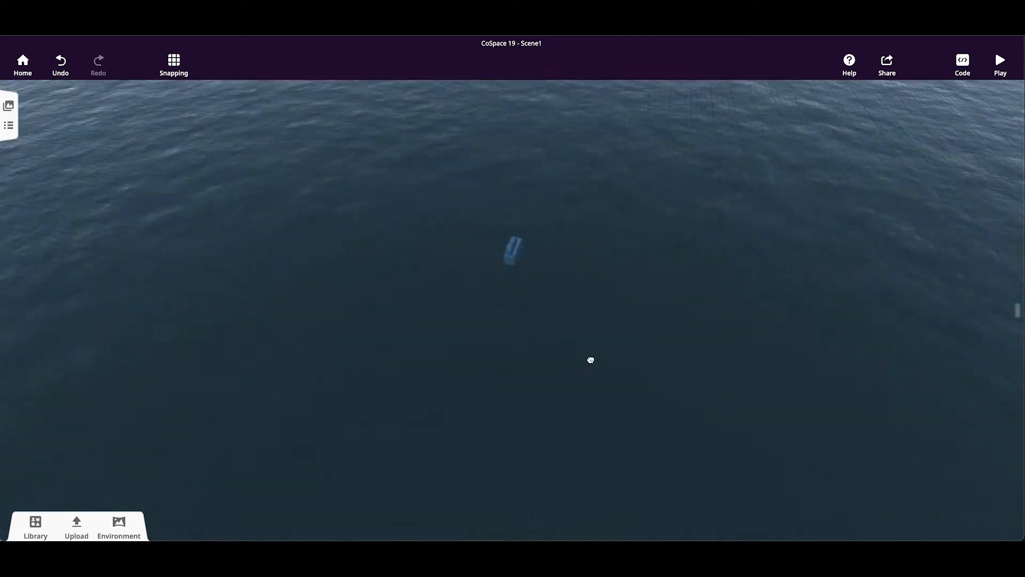
{"action": "left_click_drag", "start_coordinate": [650, 345], "coordinate": [620, 345]}
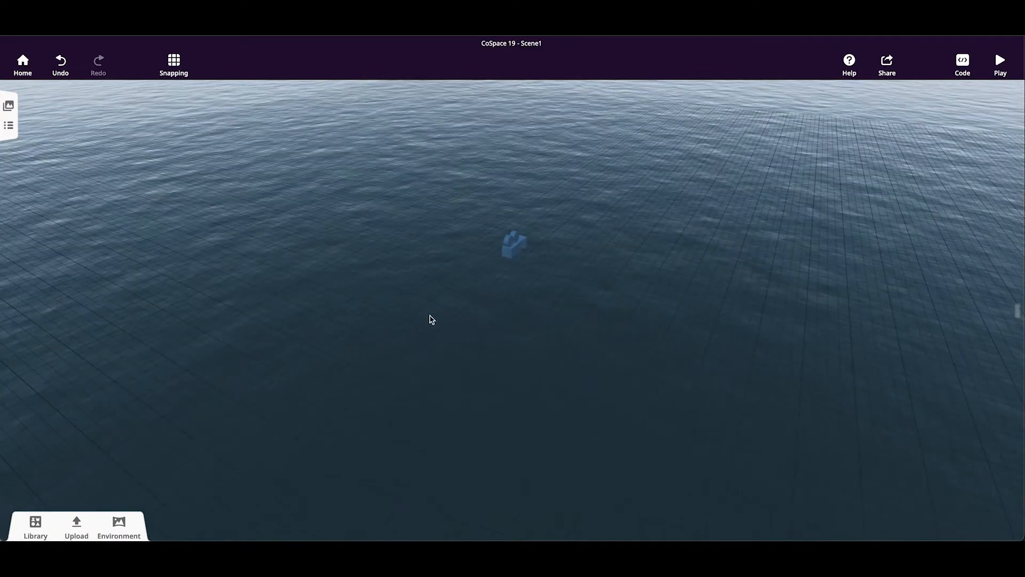
Place the library's island model in the water near the camera and scale it down to a small island.
{"action": "left_click", "coordinate": [34, 523]}
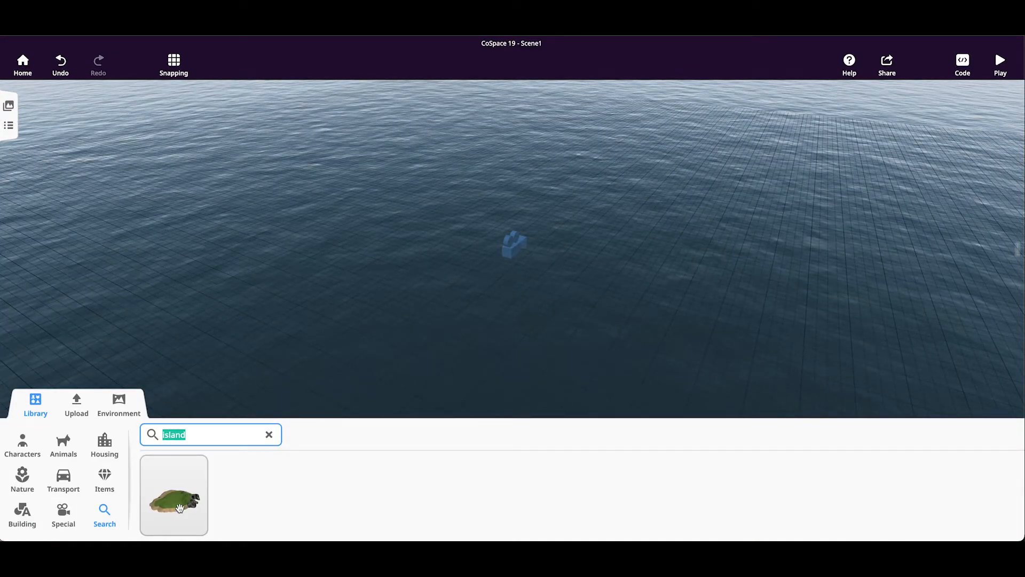
{"action": "left_click_drag", "start_coordinate": [179, 506], "coordinate": [365, 303]}
{"action": "scroll", "coordinate": [366, 302], "scroll_direction": "down", "scroll_amount": 10}
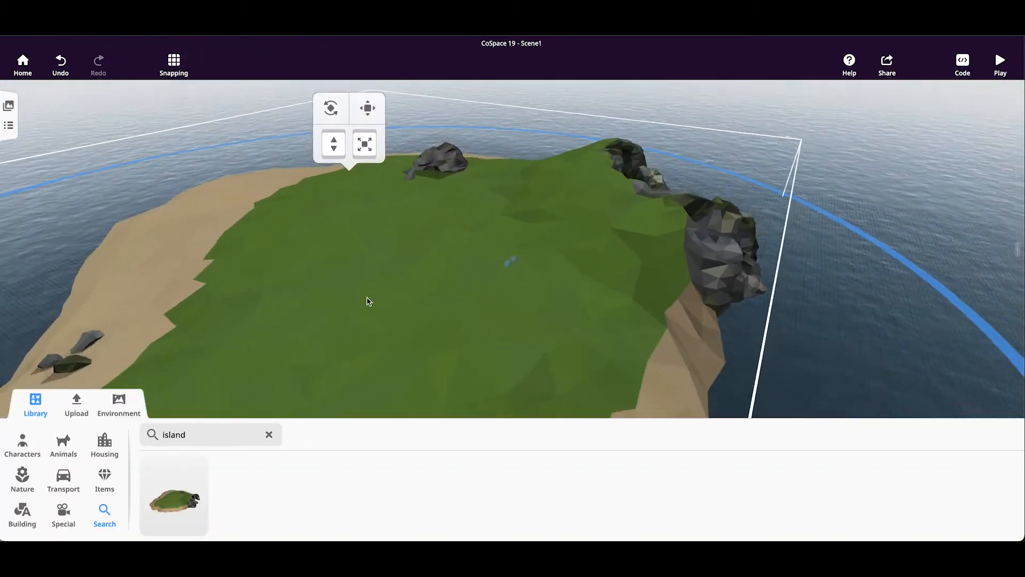
{"action": "scroll", "coordinate": [367, 302], "scroll_direction": "down", "scroll_amount": 5}
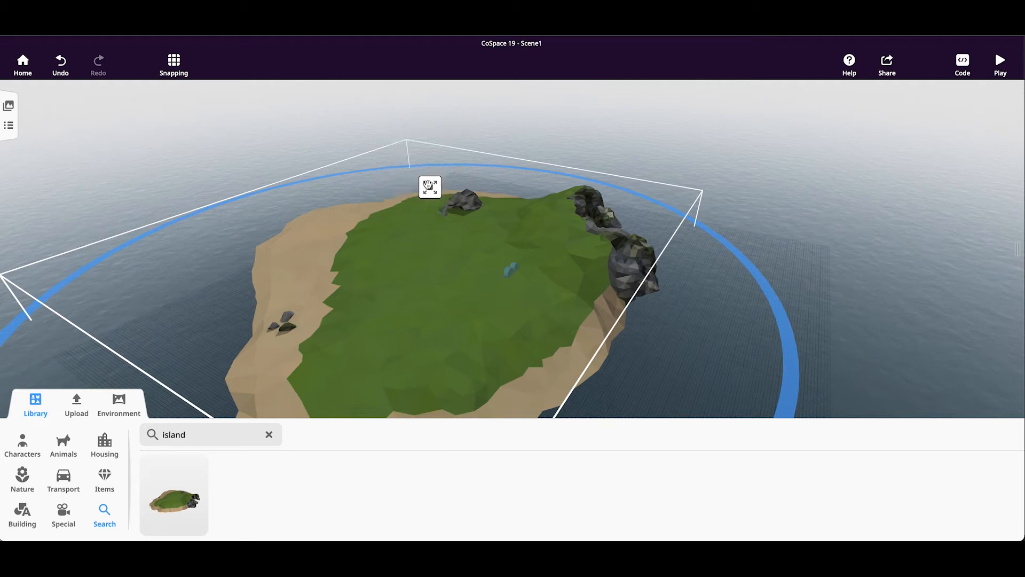
{"action": "scroll", "coordinate": [467, 223], "scroll_direction": "down", "scroll_amount": 5}
{"action": "left_click_drag", "start_coordinate": [453, 272], "coordinate": [535, 301]}
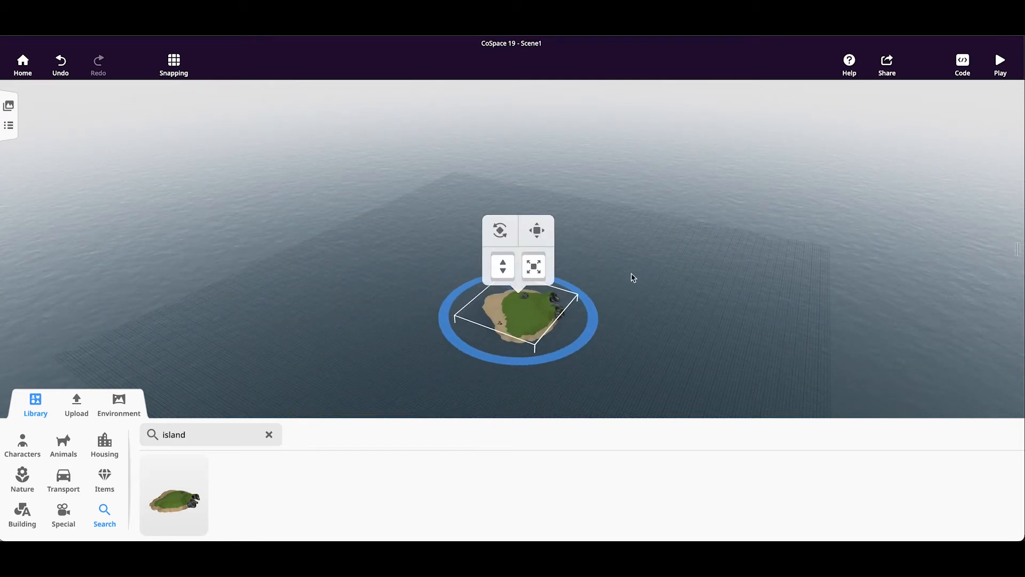
Move the camera away from the centre of the scene to the near corner of the grid.
{"action": "left_click", "coordinate": [560, 280]}
{"action": "left_click", "coordinate": [515, 281]}
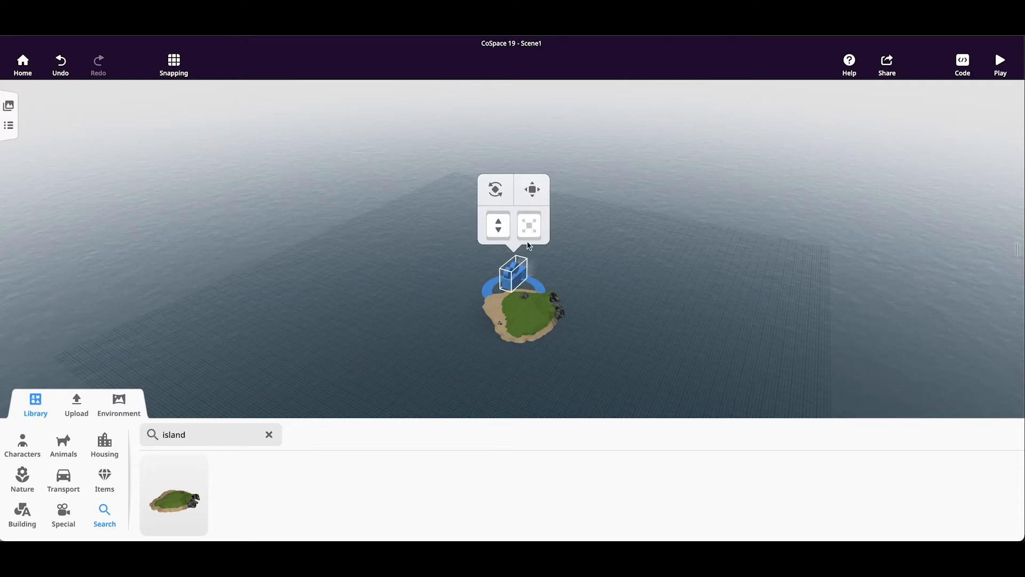
{"action": "left_click", "coordinate": [534, 189]}
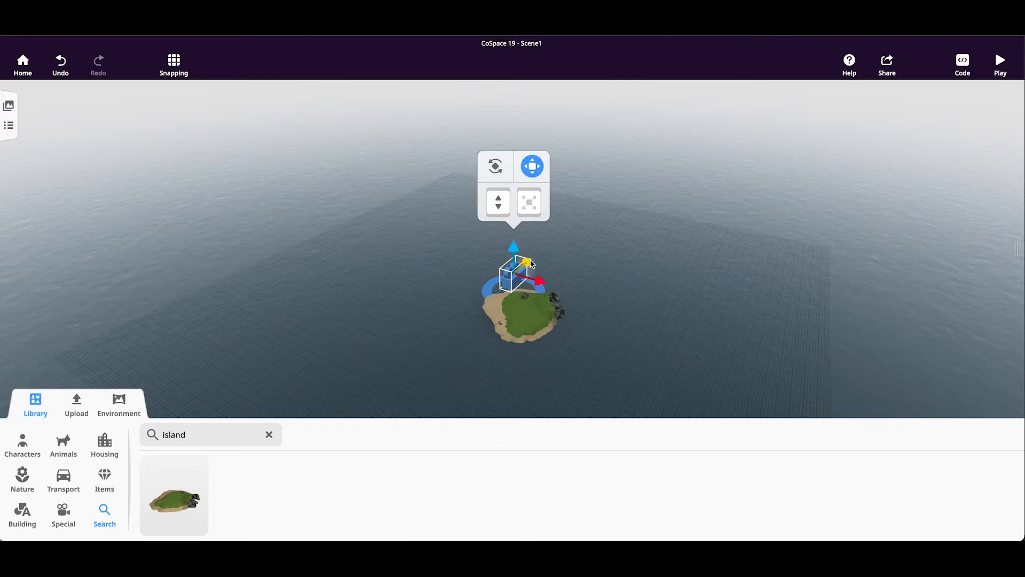
{"action": "left_click_drag", "start_coordinate": [531, 262], "coordinate": [404, 349]}
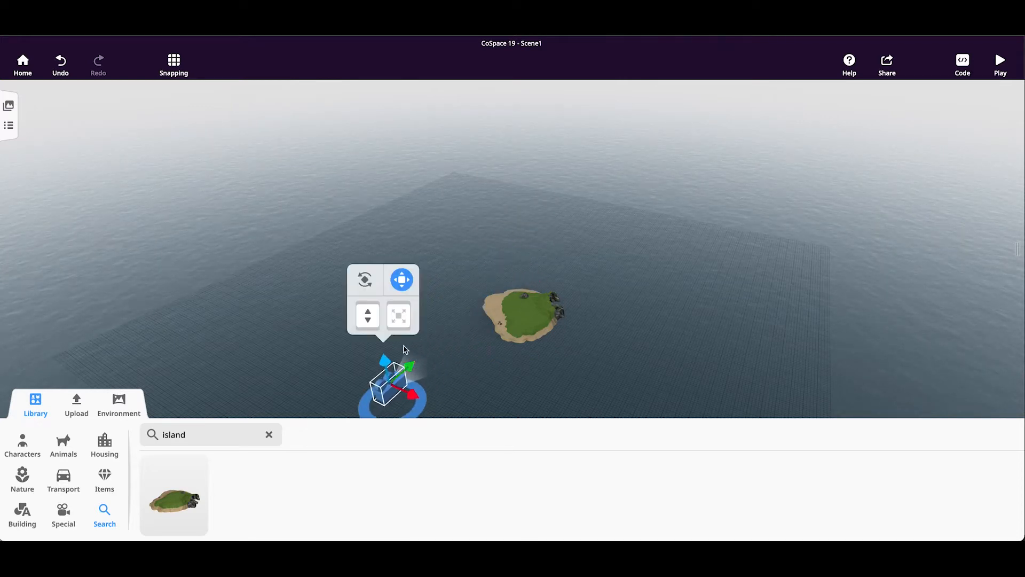
{"action": "left_click", "coordinate": [36, 404]}
{"action": "left_click_drag", "start_coordinate": [415, 405], "coordinate": [688, 519]}
{"action": "scroll", "coordinate": [723, 480], "scroll_direction": "down", "scroll_amount": 4}
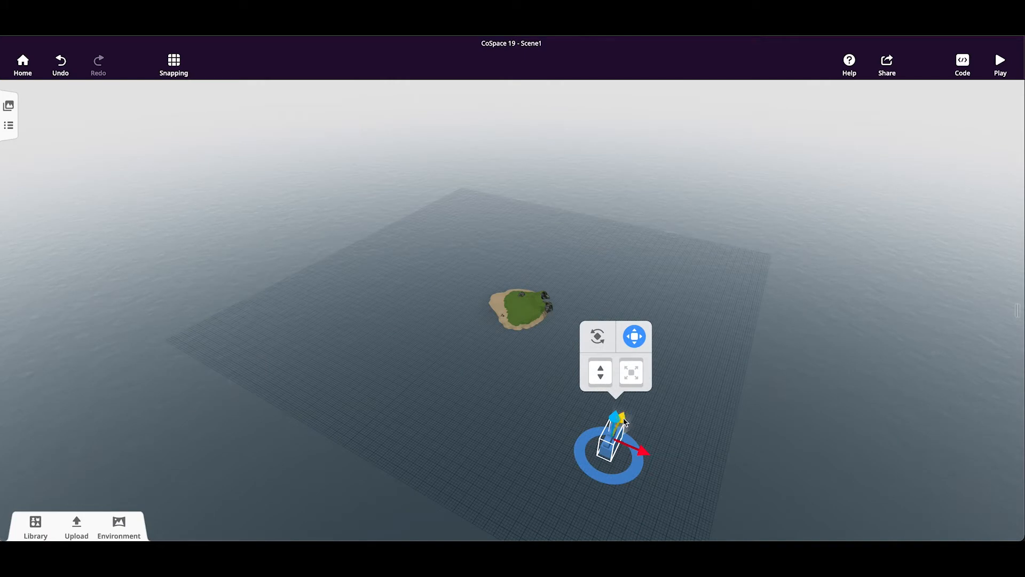
{"action": "left_click_drag", "start_coordinate": [615, 479], "coordinate": [634, 480]}
{"action": "left_click_drag", "start_coordinate": [609, 420], "coordinate": [641, 475]}
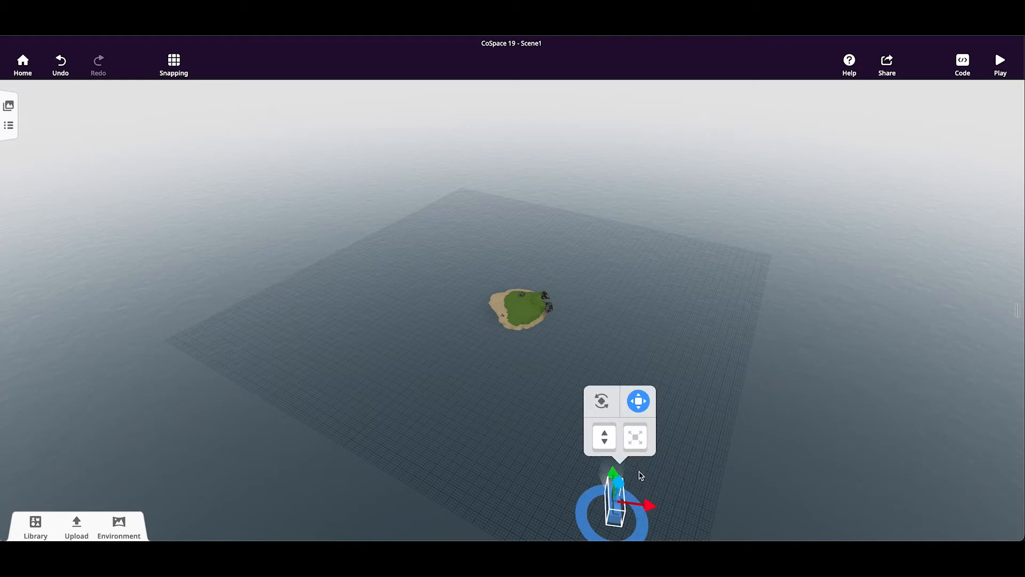
Move the island directly beneath the camera, preview the view from it in play mode, and return to editing.
{"action": "left_click", "coordinate": [528, 317]}
{"action": "left_click_drag", "start_coordinate": [528, 317], "coordinate": [627, 519]}
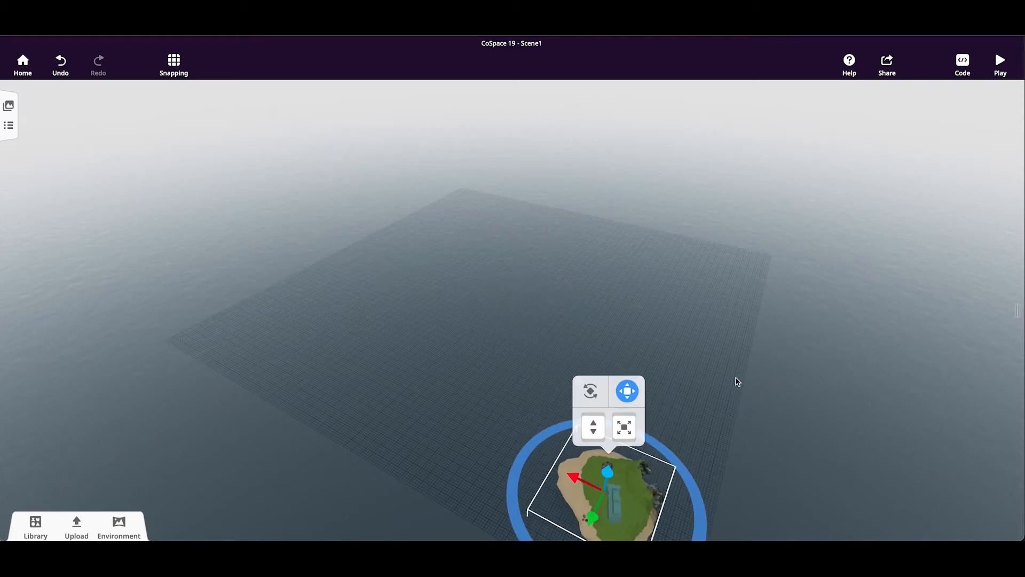
{"action": "left_click", "coordinate": [1000, 64]}
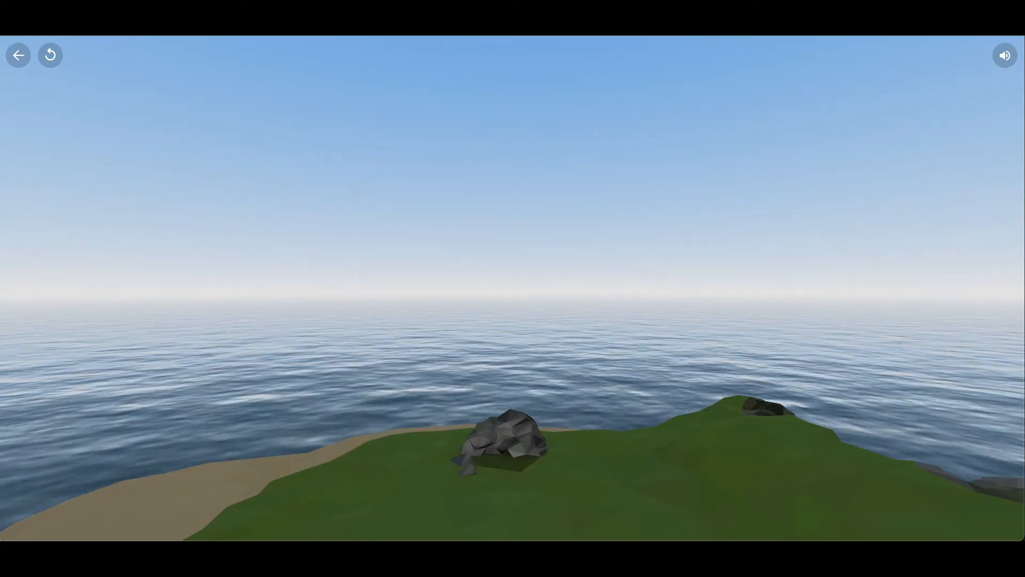
{"action": "left_click", "coordinate": [19, 55]}
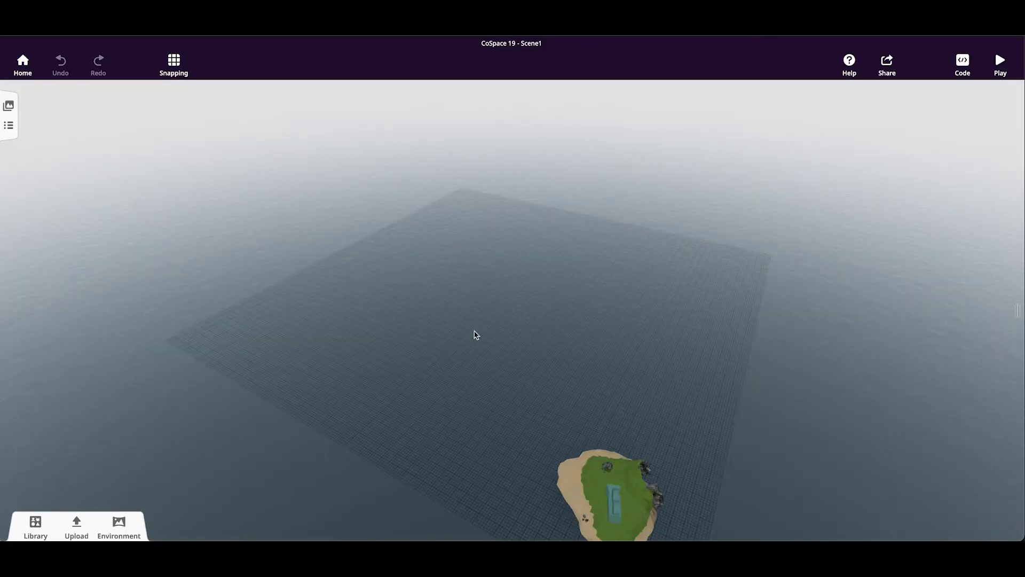
Add a round path from the special objects to the open water in front of the island.
{"action": "left_click", "coordinate": [36, 526]}
{"action": "left_click", "coordinate": [66, 515]}
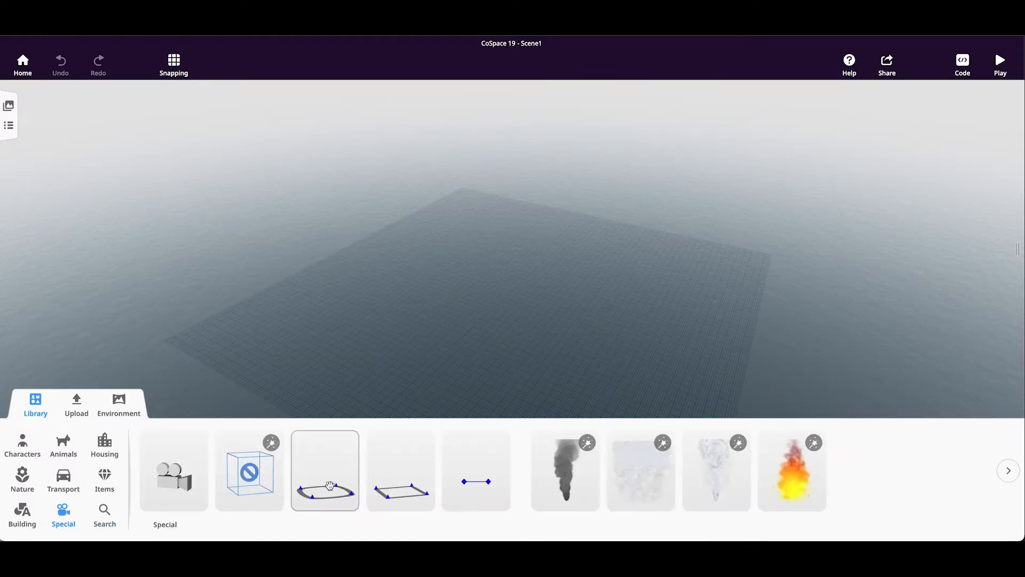
{"action": "left_click_drag", "start_coordinate": [334, 488], "coordinate": [516, 372]}
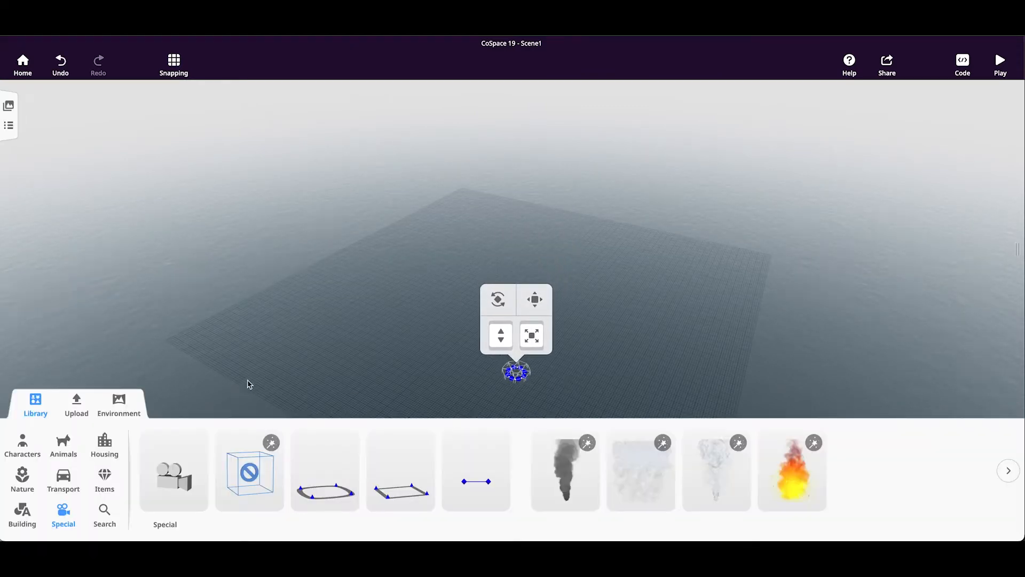
{"action": "left_click", "coordinate": [37, 404]}
Raise the round path above the water surface.
{"action": "scroll", "coordinate": [666, 292], "scroll_direction": "up", "scroll_amount": 3}
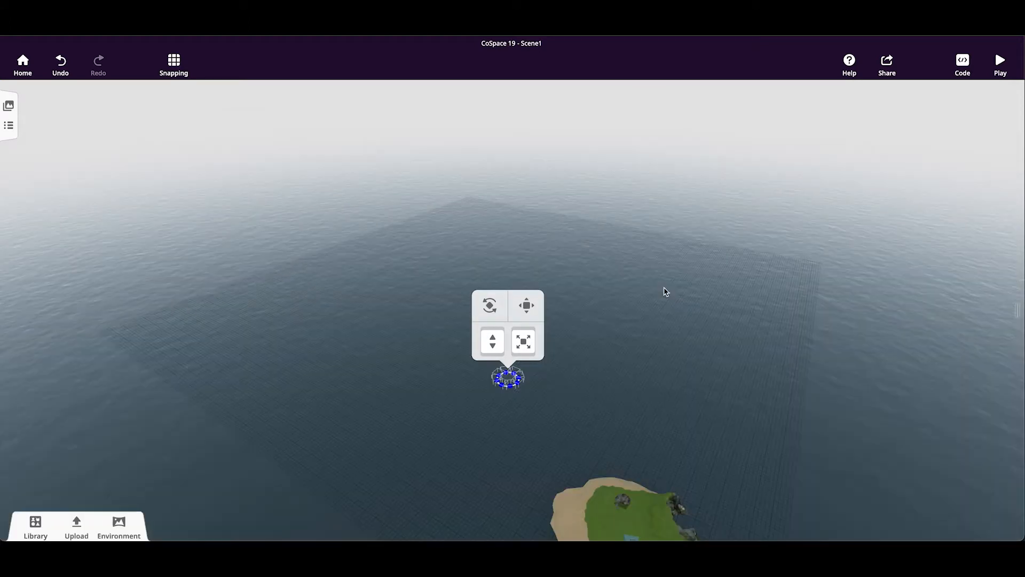
{"action": "scroll", "coordinate": [588, 376], "scroll_direction": "down", "scroll_amount": 2}
{"action": "scroll", "coordinate": [588, 376], "scroll_direction": "up", "scroll_amount": 5}
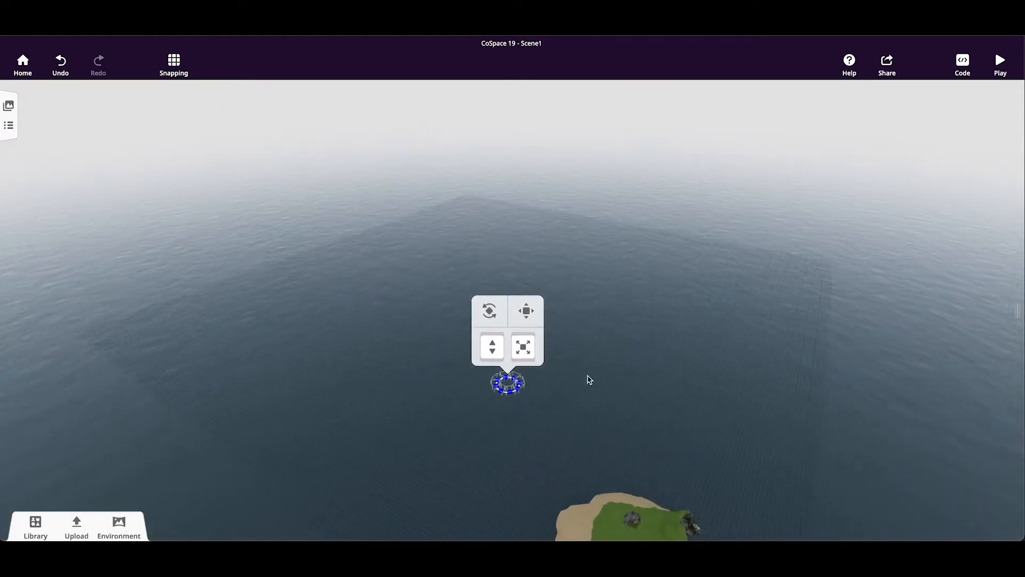
{"action": "scroll", "coordinate": [588, 380], "scroll_direction": "up", "scroll_amount": 4}
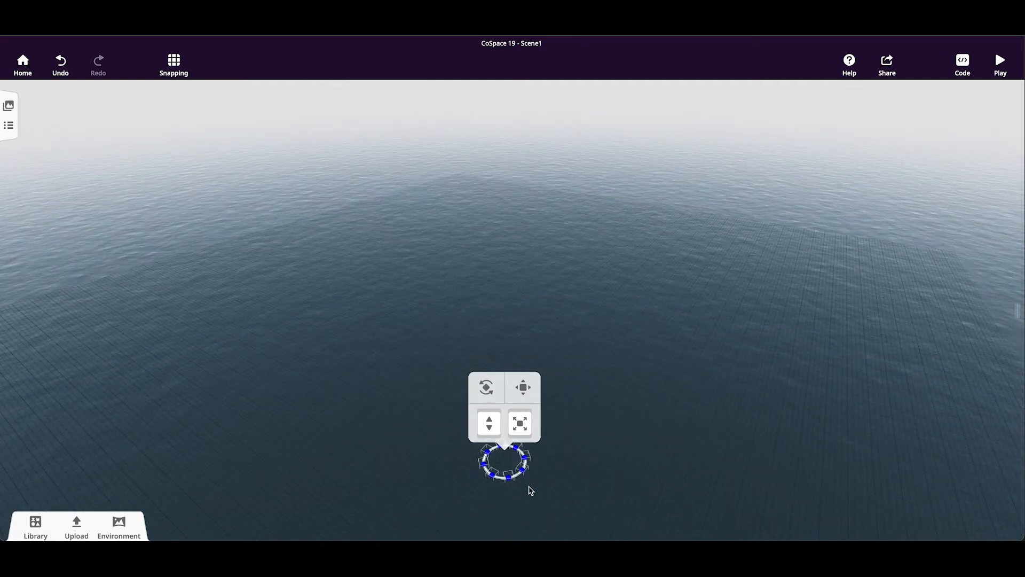
{"action": "left_click_drag", "start_coordinate": [458, 500], "coordinate": [386, 477]}
{"action": "scroll", "coordinate": [560, 498], "scroll_direction": "down", "scroll_amount": 2}
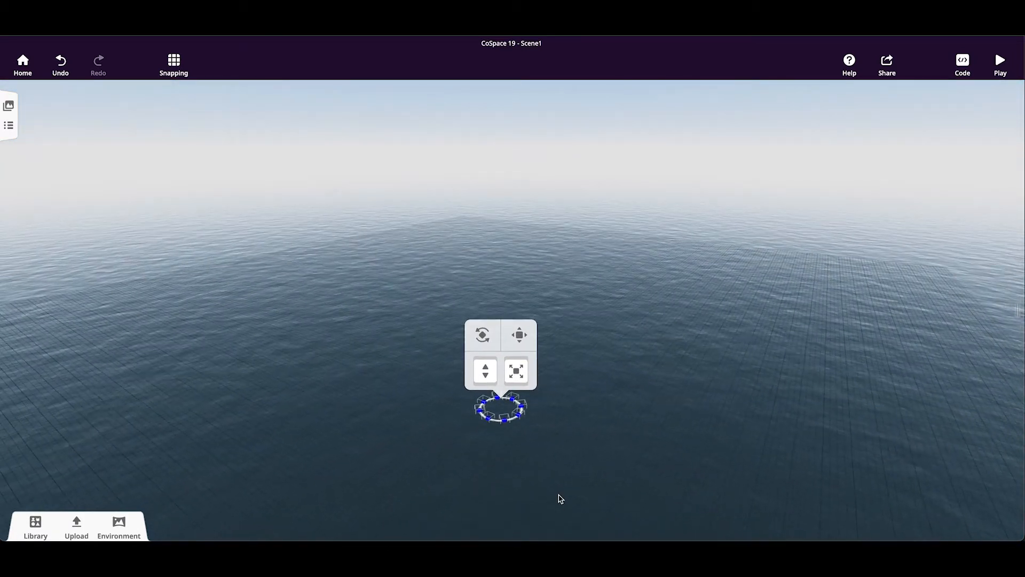
{"action": "scroll", "coordinate": [559, 498], "scroll_direction": "up", "scroll_amount": 4}
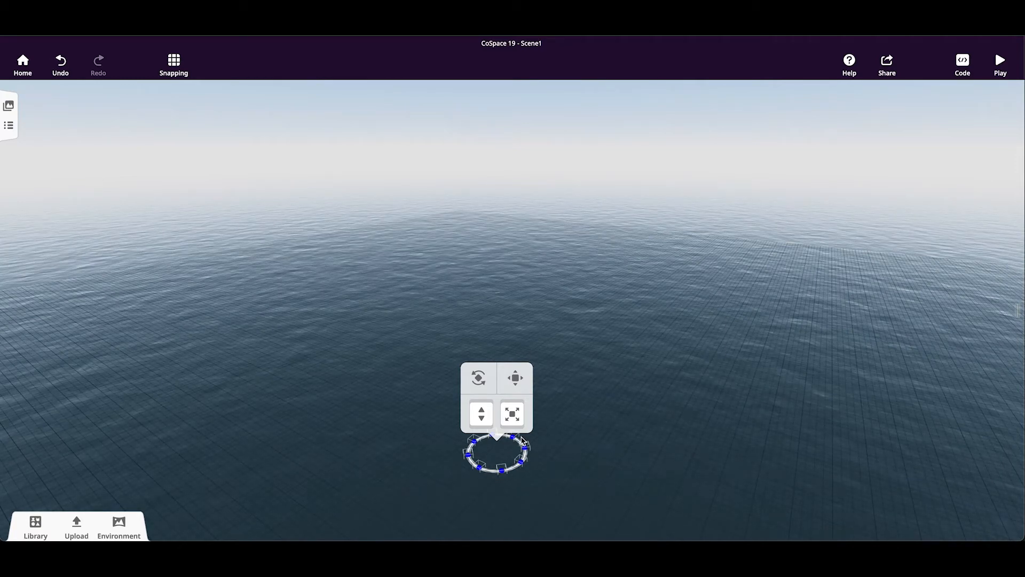
{"action": "left_click_drag", "start_coordinate": [486, 414], "coordinate": [472, 286]}
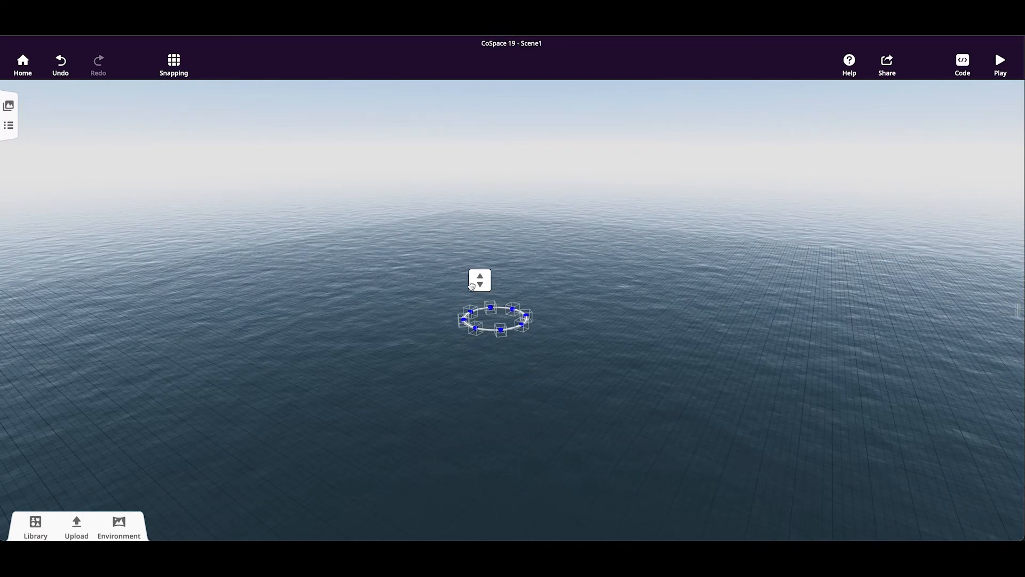
Pull three points of the round path outwards to widen its near side over the open water.
{"action": "left_click_drag", "start_coordinate": [387, 486], "coordinate": [408, 477]}
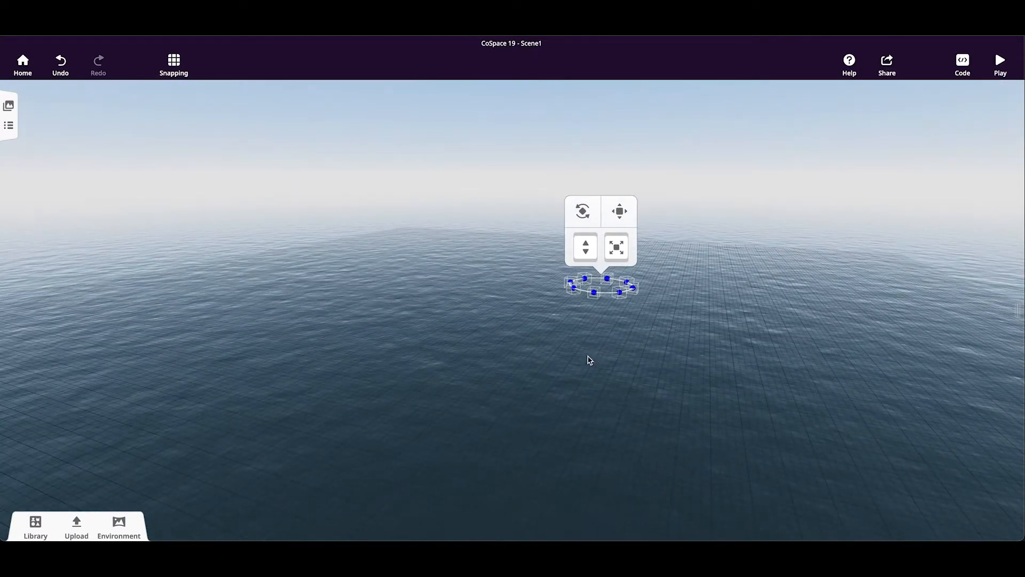
{"action": "left_click_drag", "start_coordinate": [574, 291], "coordinate": [396, 348]}
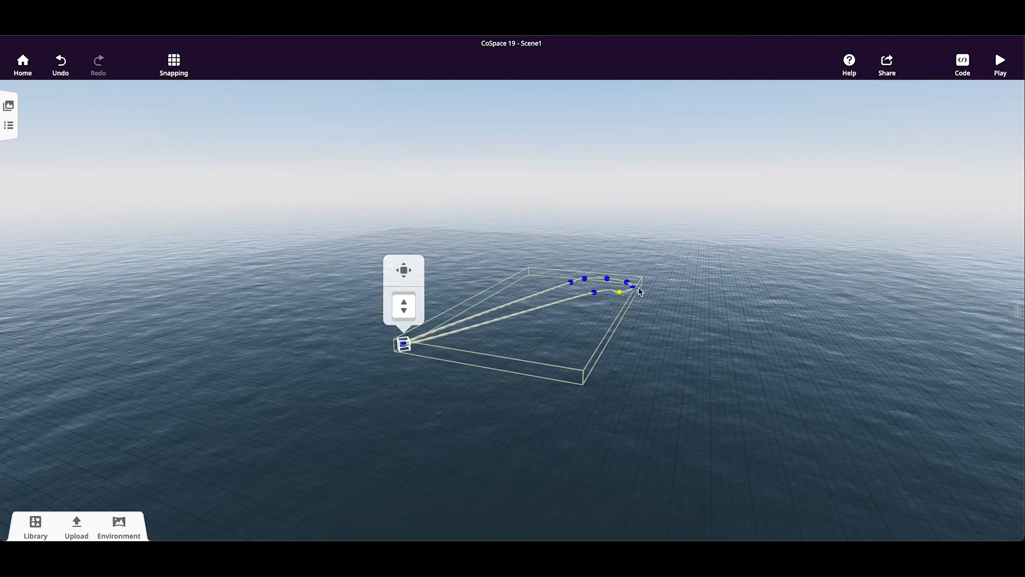
{"action": "left_click_drag", "start_coordinate": [596, 299], "coordinate": [617, 398]}
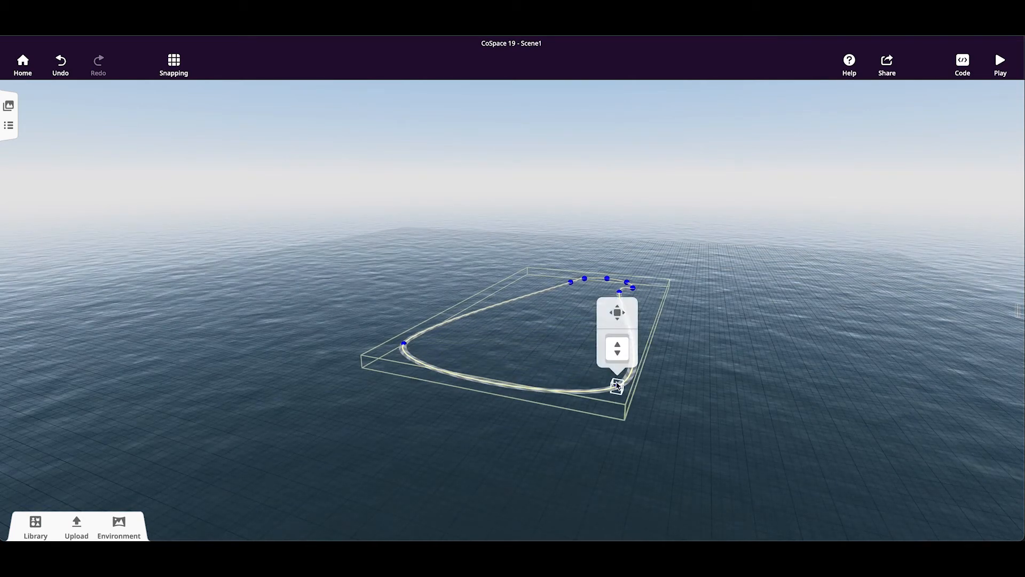
{"action": "left_click_drag", "start_coordinate": [715, 338], "coordinate": [871, 352]}
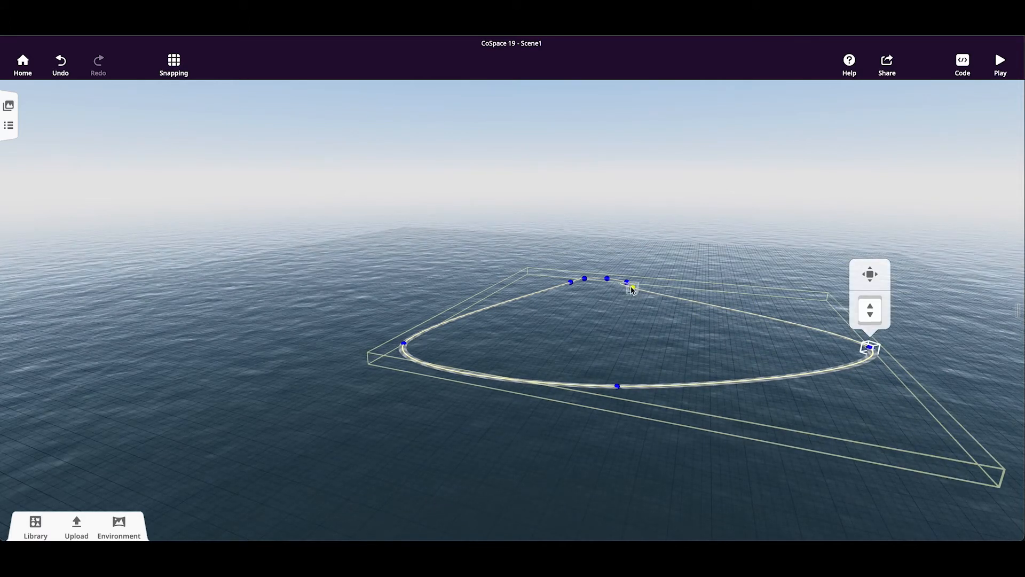
Spread four points on the far side of the path outwards to stretch it into a large loop.
{"action": "left_click_drag", "start_coordinate": [632, 288], "coordinate": [845, 257]}
{"action": "left_click_drag", "start_coordinate": [630, 288], "coordinate": [690, 251]}
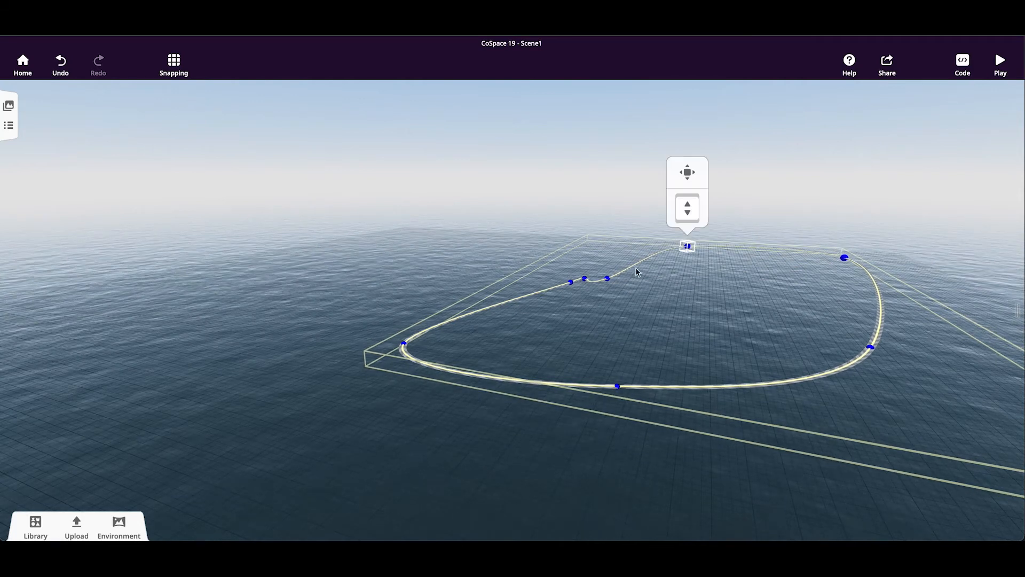
{"action": "left_click_drag", "start_coordinate": [571, 287], "coordinate": [361, 286]}
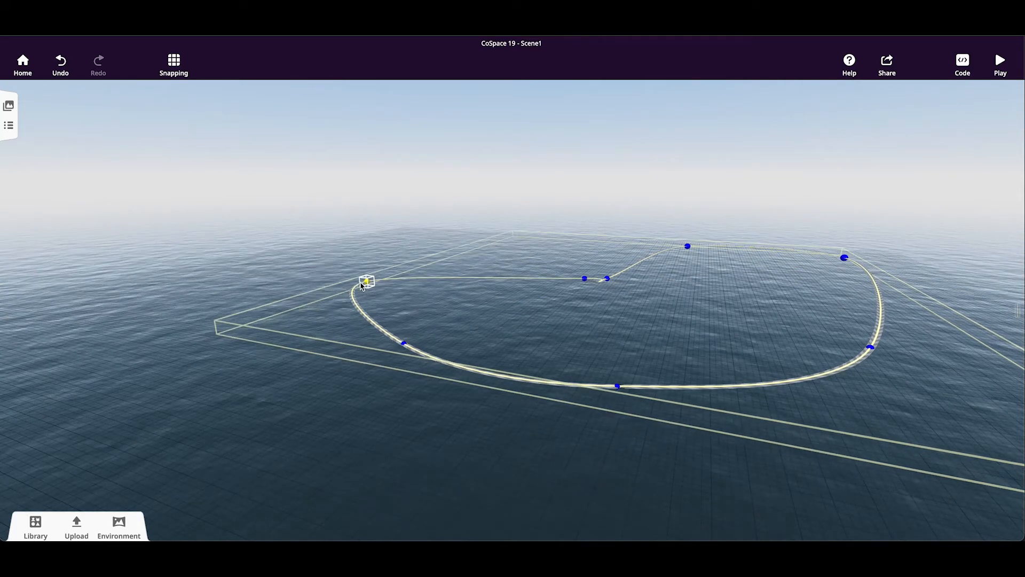
{"action": "left_click_drag", "start_coordinate": [585, 278], "coordinate": [480, 256]}
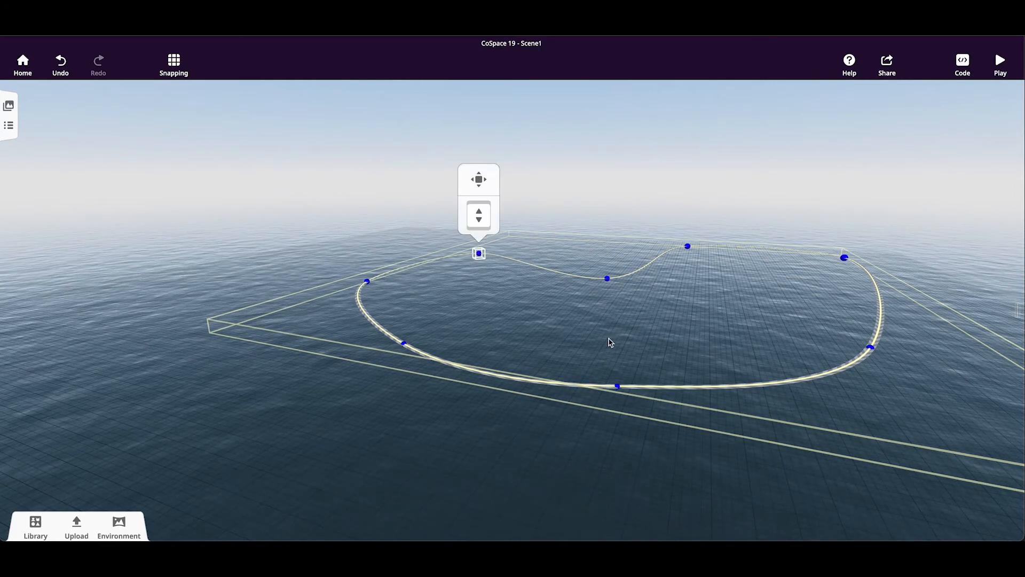
Reposition the middle point on the path's near side and lower the neighbouring near point towards the water.
{"action": "left_click_drag", "start_coordinate": [617, 385], "coordinate": [452, 323]}
{"action": "scroll", "coordinate": [449, 324], "scroll_direction": "up", "scroll_amount": 5}
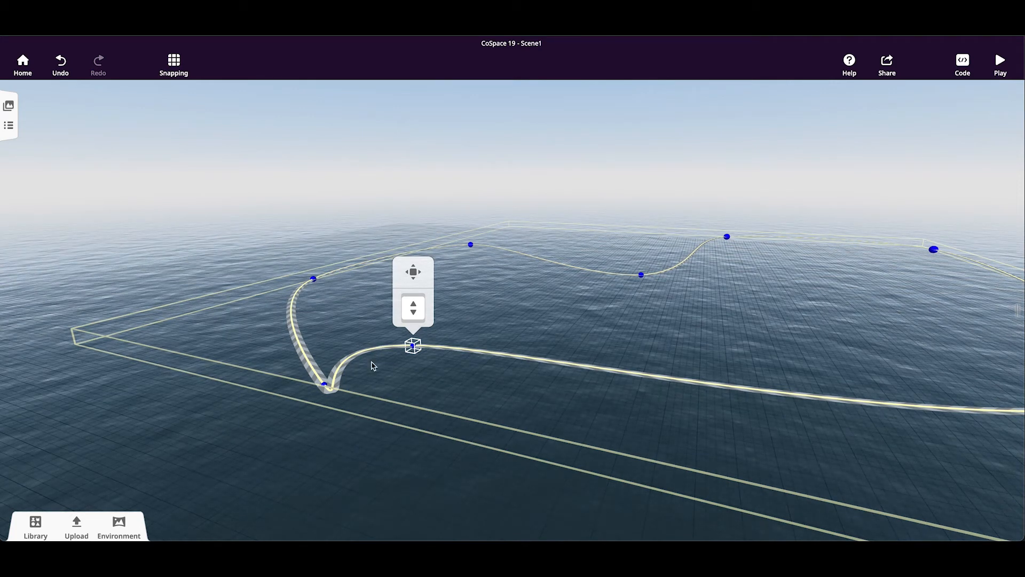
{"action": "left_click_drag", "start_coordinate": [413, 350], "coordinate": [725, 395]}
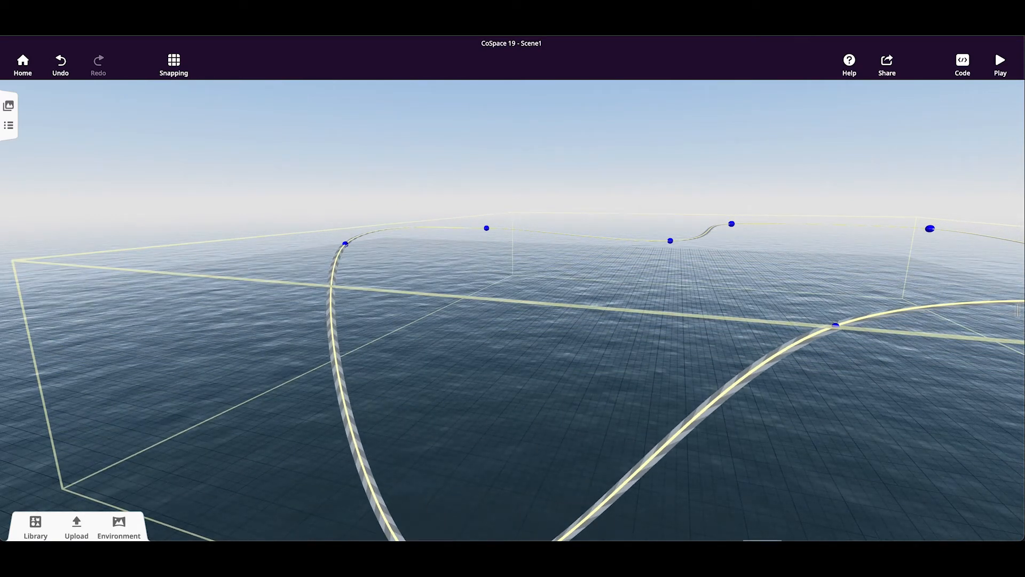
{"action": "left_click_drag", "start_coordinate": [763, 455], "coordinate": [760, 416]}
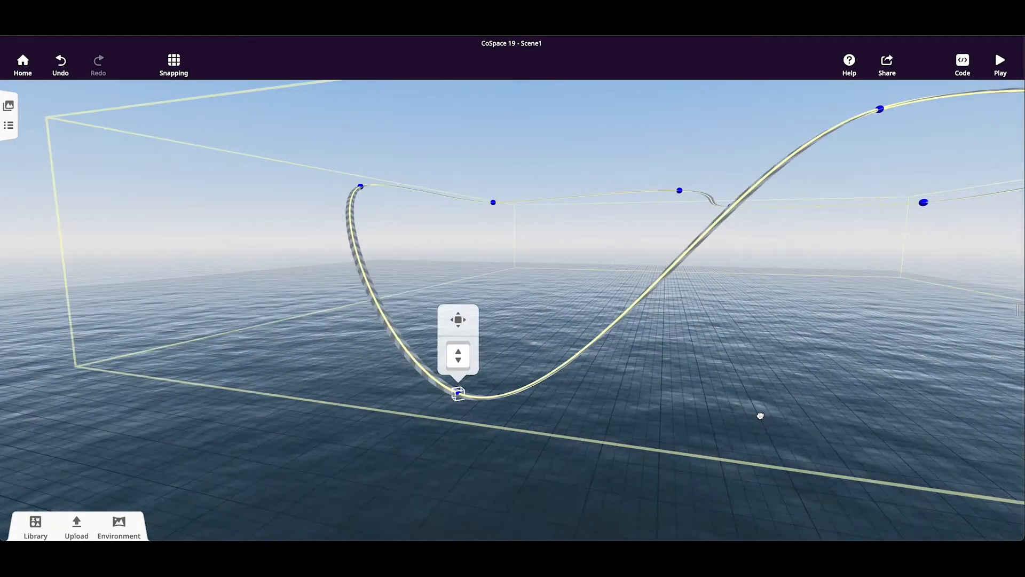
{"action": "left_click_drag", "start_coordinate": [458, 362], "coordinate": [458, 426]}
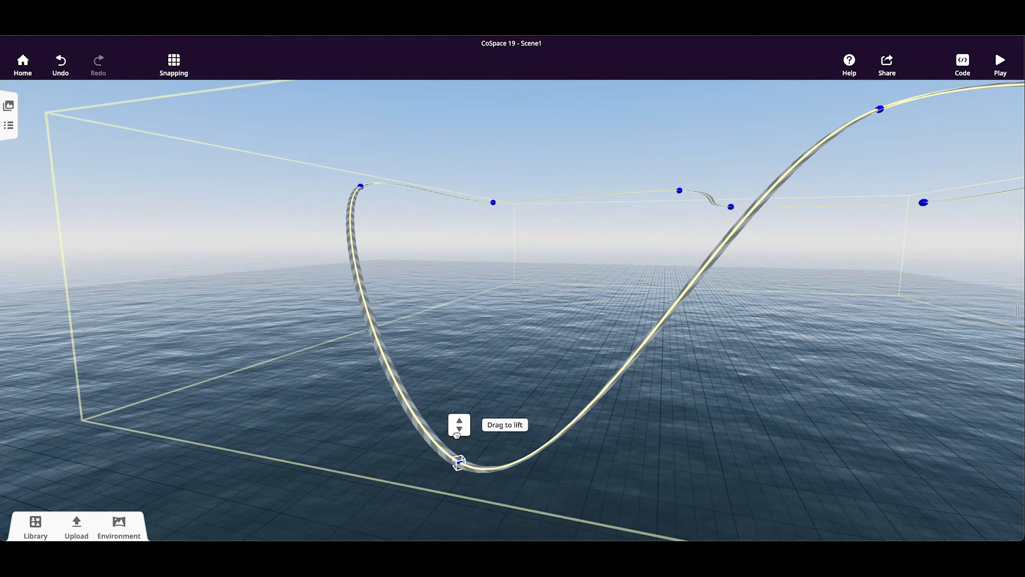
Raise one of the far path points and shift its neighbours to vary the route's height and shape.
{"action": "left_click_drag", "start_coordinate": [792, 404], "coordinate": [690, 420]}
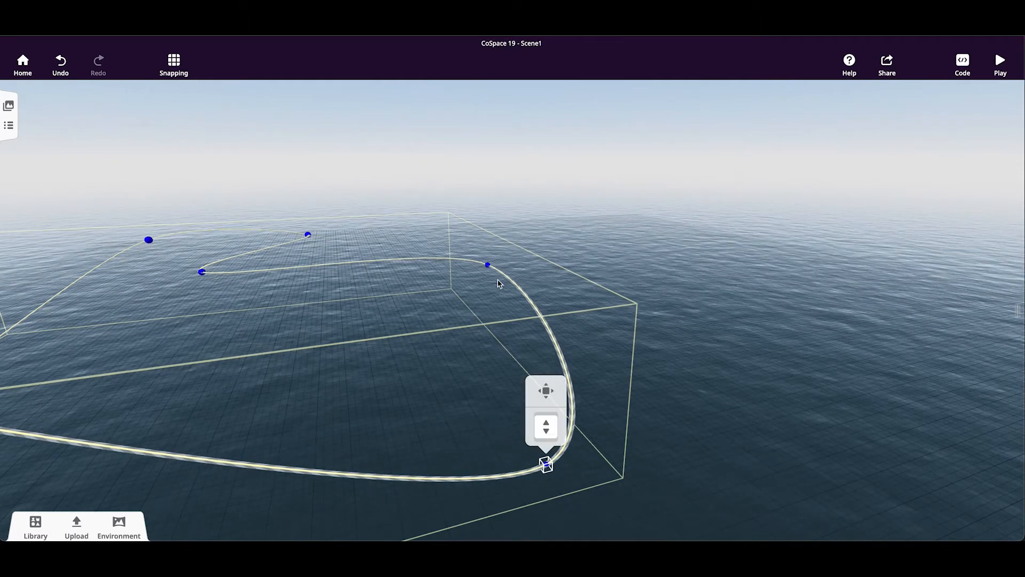
{"action": "left_click_drag", "start_coordinate": [490, 269], "coordinate": [489, 249]}
{"action": "left_click_drag", "start_coordinate": [492, 219], "coordinate": [492, 208]}
{"action": "left_click_drag", "start_coordinate": [201, 272], "coordinate": [280, 289]}
{"action": "left_click_drag", "start_coordinate": [488, 211], "coordinate": [671, 200]}
Rearrange the path points away from the island so that the route crosses over itself above the water.
{"action": "left_click_drag", "start_coordinate": [213, 422], "coordinate": [288, 410]}
{"action": "left_click_drag", "start_coordinate": [694, 247], "coordinate": [625, 125]}
{"action": "left_click_drag", "start_coordinate": [739, 211], "coordinate": [621, 279]}
{"action": "left_click_drag", "start_coordinate": [967, 198], "coordinate": [1021, 454]}
{"action": "left_click_drag", "start_coordinate": [662, 454], "coordinate": [320, 456]}
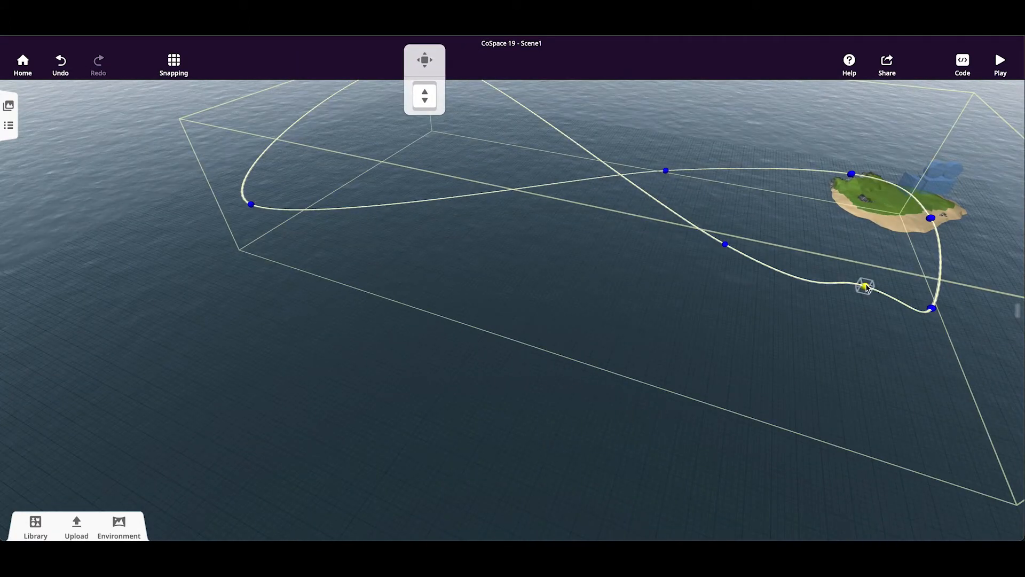
{"action": "left_click_drag", "start_coordinate": [864, 371], "coordinate": [849, 478]}
{"action": "left_click_drag", "start_coordinate": [724, 247], "coordinate": [672, 248]}
{"action": "left_click_drag", "start_coordinate": [978, 300], "coordinate": [778, 259]}
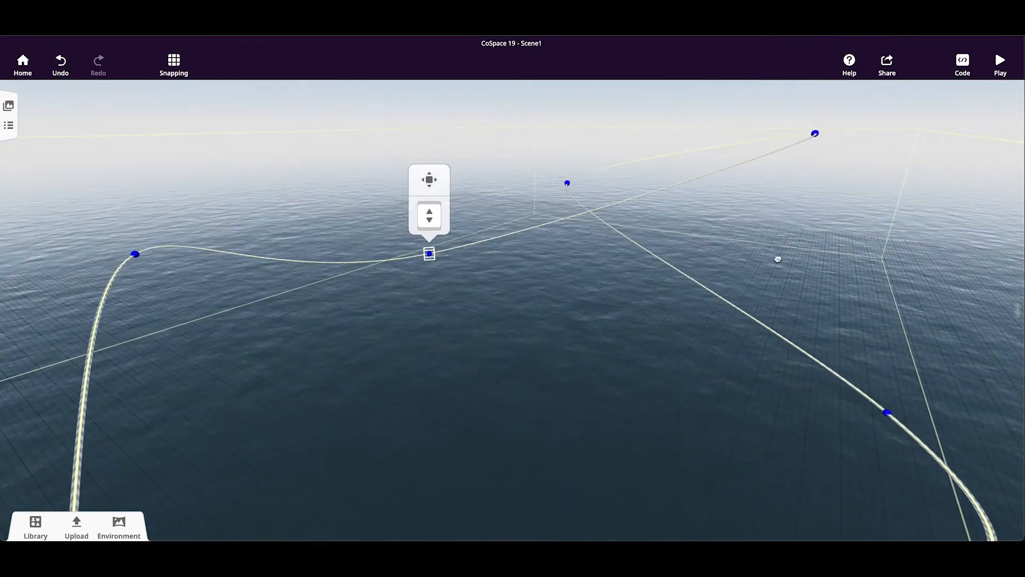
Add two extra points on opposite sides of the path's near loop and pull both outwards.
{"action": "scroll", "coordinate": [657, 367], "scroll_direction": "down", "scroll_amount": 10}
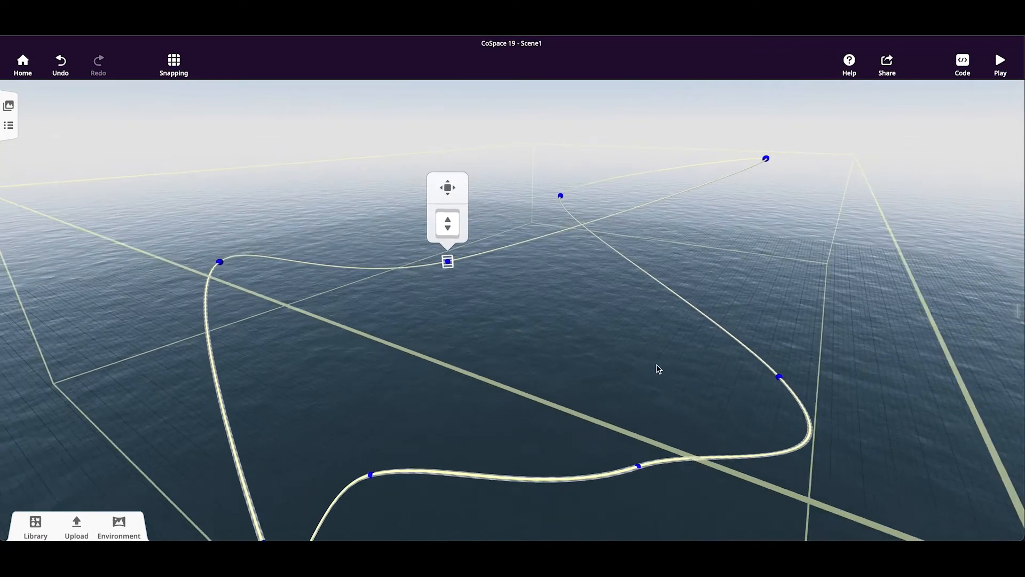
{"action": "left_click", "coordinate": [552, 477]}
{"action": "left_click", "coordinate": [591, 445]}
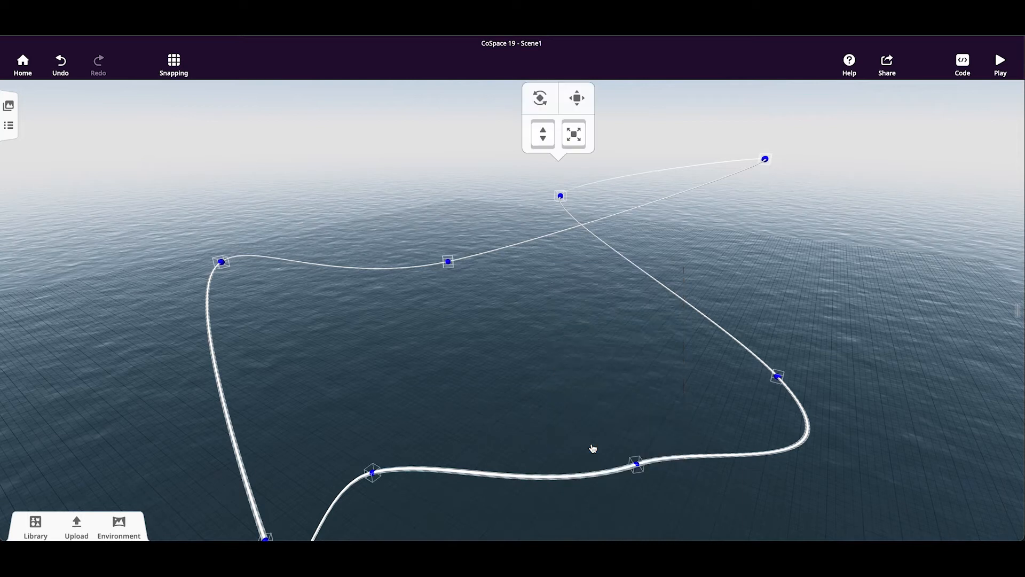
{"action": "left_click_drag", "start_coordinate": [748, 455], "coordinate": [749, 457]}
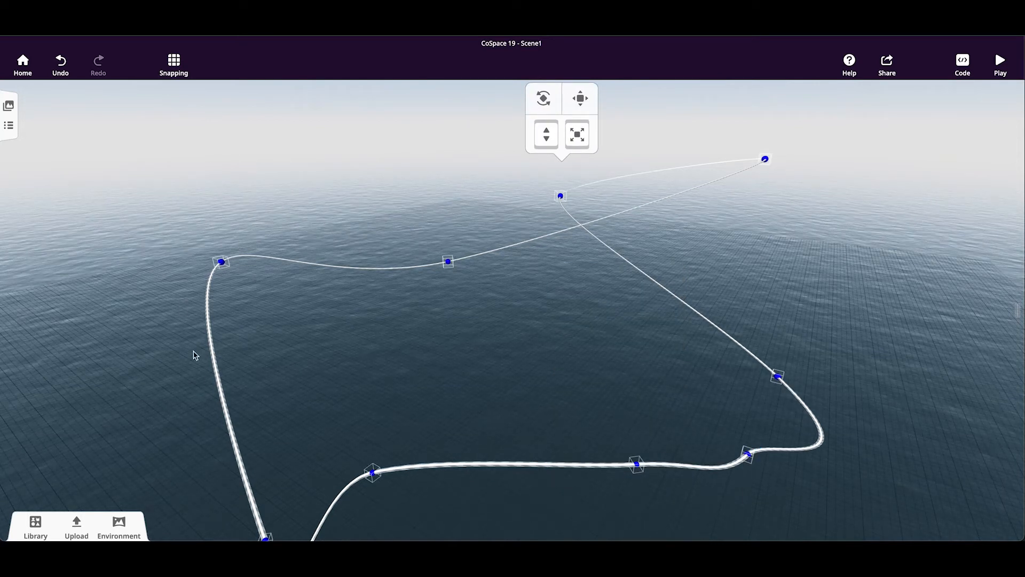
{"action": "left_click", "coordinate": [220, 379]}
{"action": "left_click_drag", "start_coordinate": [220, 376], "coordinate": [71, 377]}
{"action": "left_click_drag", "start_coordinate": [750, 457], "coordinate": [947, 533]}
Move the point beside the new corner outwards, raise the corner point higher above the water, and deselect the path.
{"action": "left_click_drag", "start_coordinate": [776, 380], "coordinate": [868, 324]}
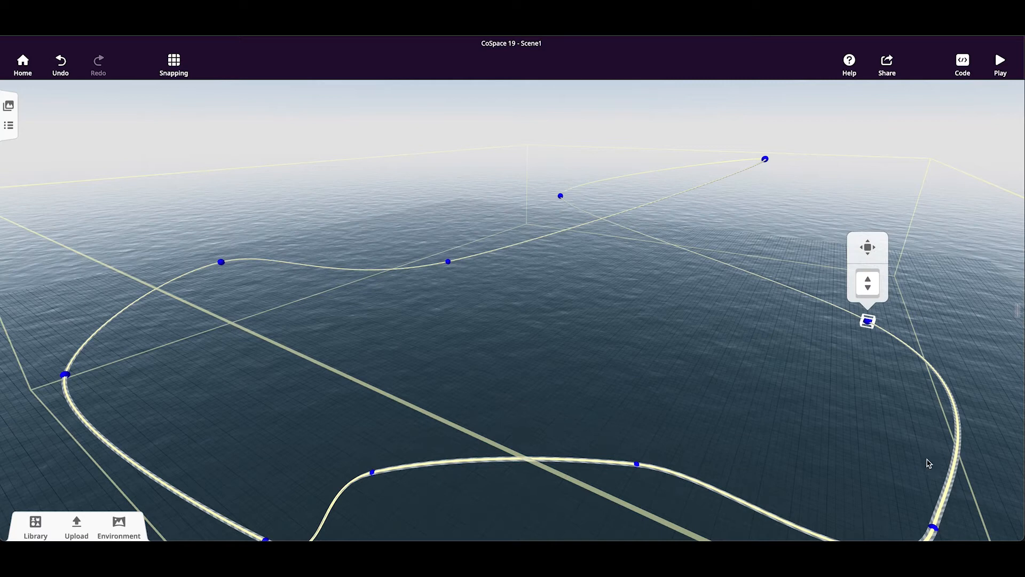
{"action": "left_click", "coordinate": [935, 530]}
{"action": "left_click_drag", "start_coordinate": [933, 489], "coordinate": [898, 341]}
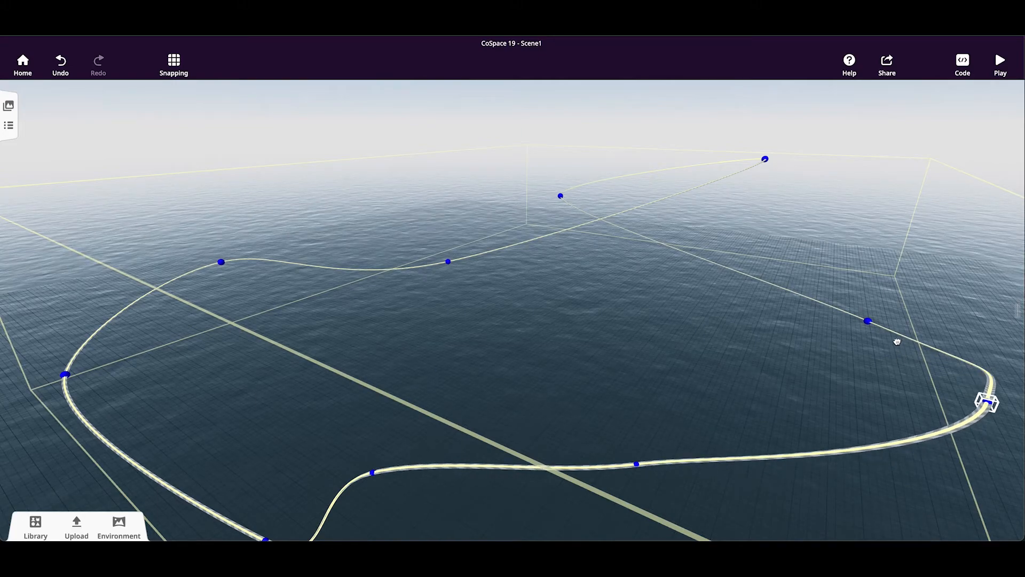
{"action": "left_click_drag", "start_coordinate": [677, 354], "coordinate": [194, 421]}
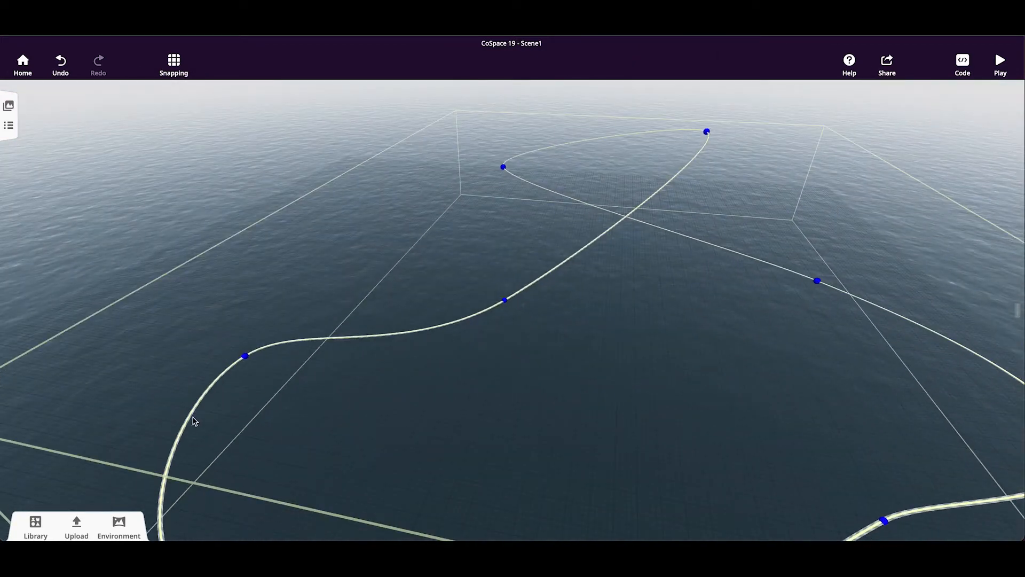
{"action": "left_click_drag", "start_coordinate": [601, 479], "coordinate": [608, 416]}
{"action": "scroll", "coordinate": [607, 416], "scroll_direction": "down", "scroll_amount": 5}
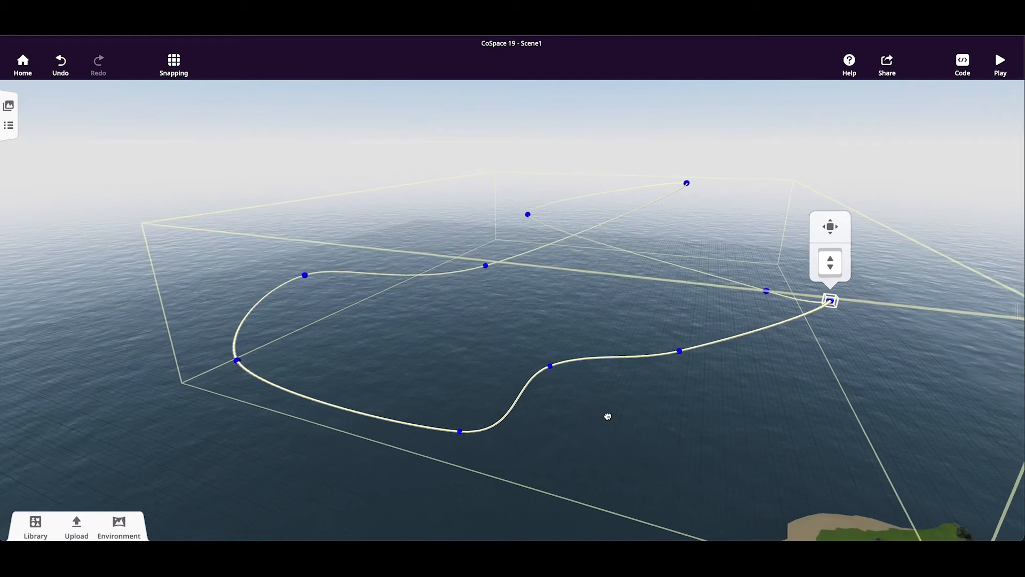
{"action": "left_click", "coordinate": [305, 488]}
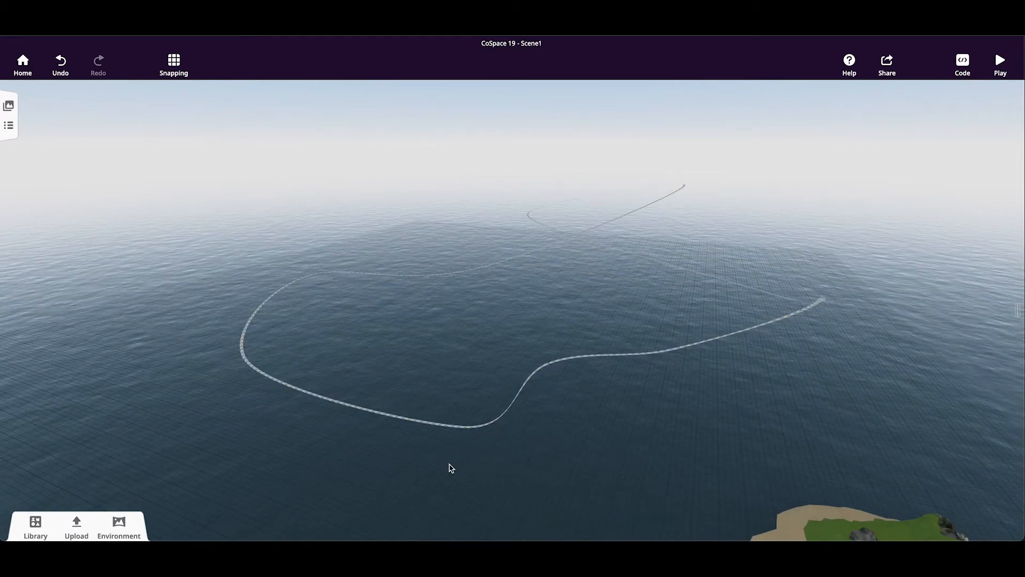
Add the eagle from the library's air animals and place it on the water inside the near loop of the path.
{"action": "left_click", "coordinate": [41, 527]}
{"action": "left_click", "coordinate": [63, 444]}
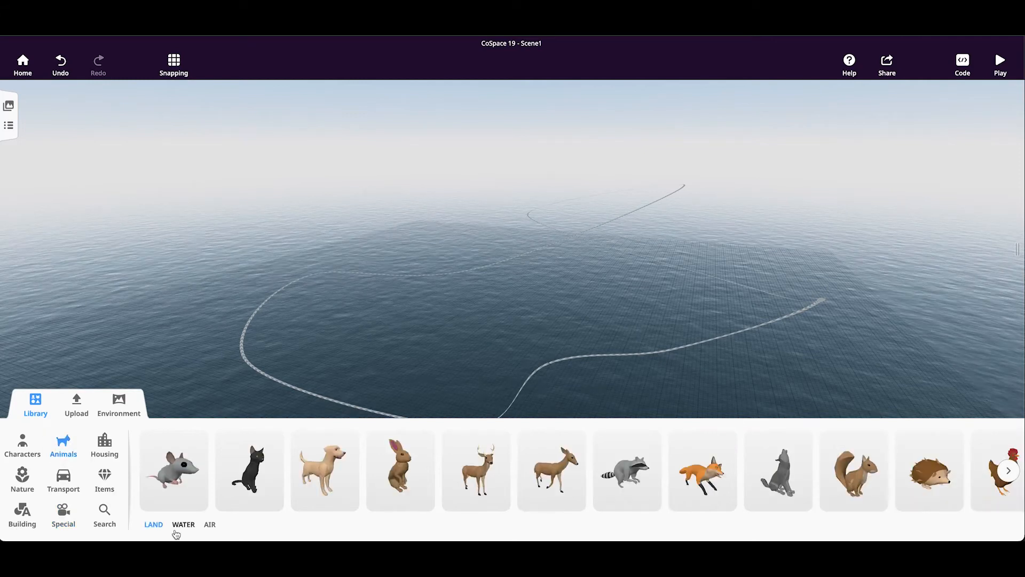
{"action": "left_click", "coordinate": [210, 525]}
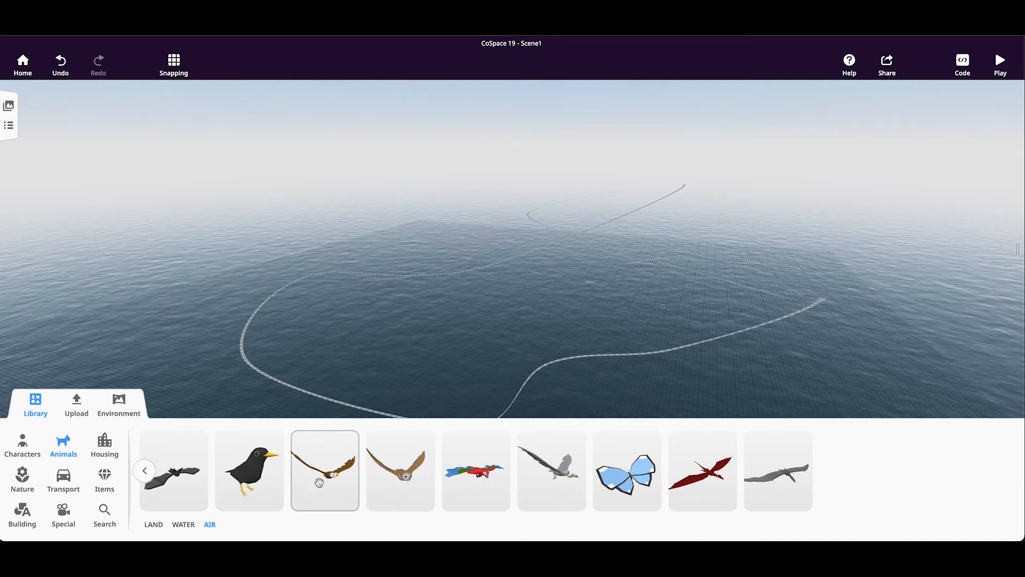
{"action": "left_click_drag", "start_coordinate": [328, 475], "coordinate": [429, 391]}
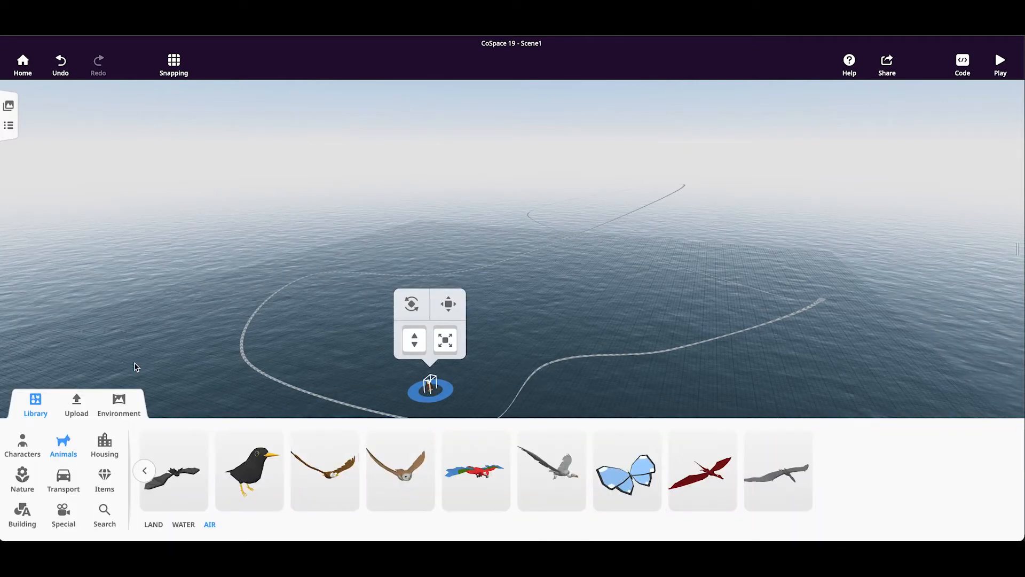
{"action": "left_click", "coordinate": [33, 403]}
{"action": "scroll", "coordinate": [485, 395], "scroll_direction": "up", "scroll_amount": 5}
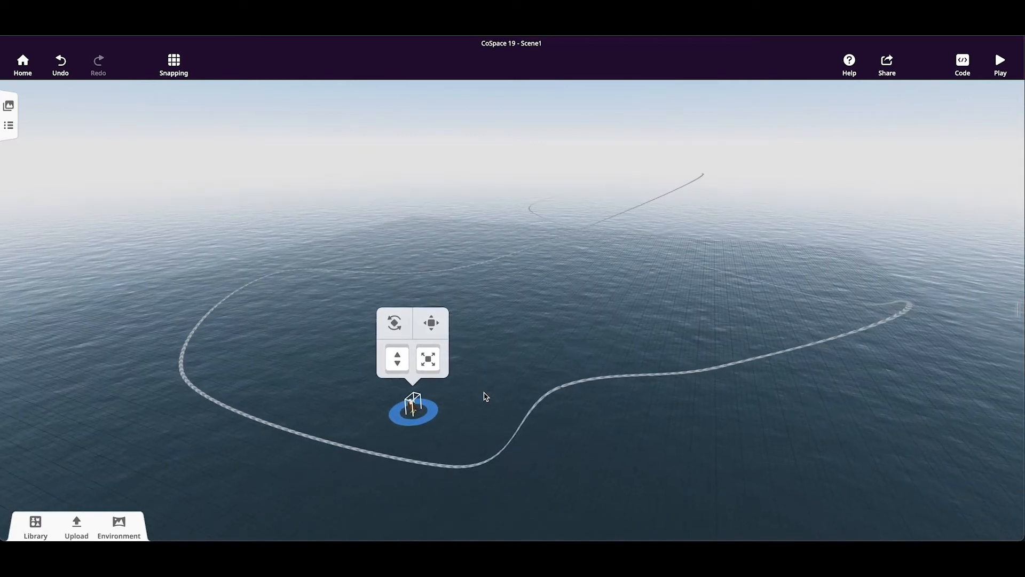
{"action": "left_click_drag", "start_coordinate": [388, 438], "coordinate": [417, 462]}
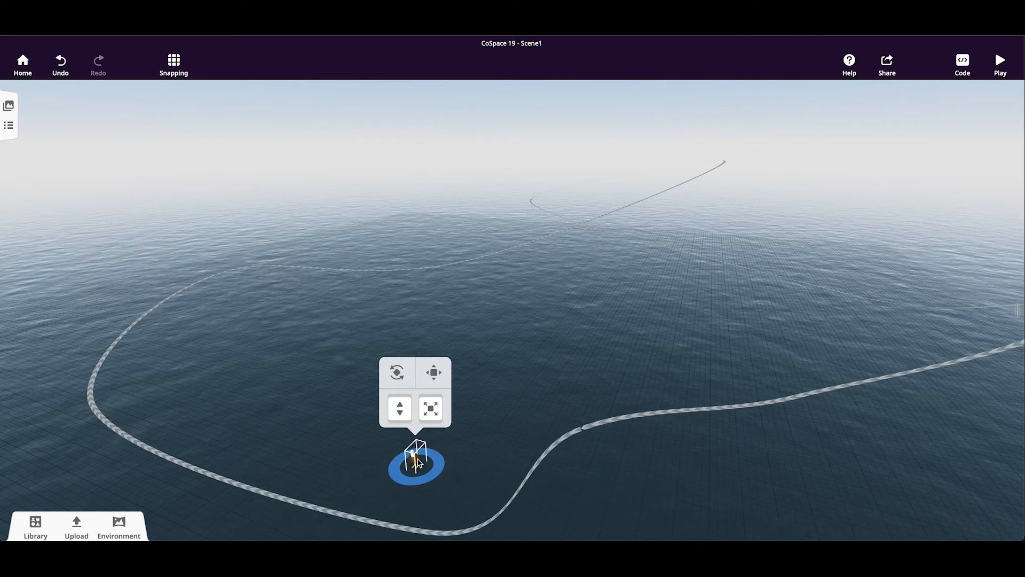
{"action": "mouse_move", "coordinate": [417, 467]}
{"action": "left_mouse_down"}
{"action": "mouse_move", "coordinate": [359, 459]}
{"action": "mouse_move", "coordinate": [367, 476]}
{"action": "mouse_move", "coordinate": [393, 443]}
{"action": "mouse_move", "coordinate": [425, 488]}
{"action": "mouse_move", "coordinate": [409, 458]}
{"action": "left_mouse_up"}
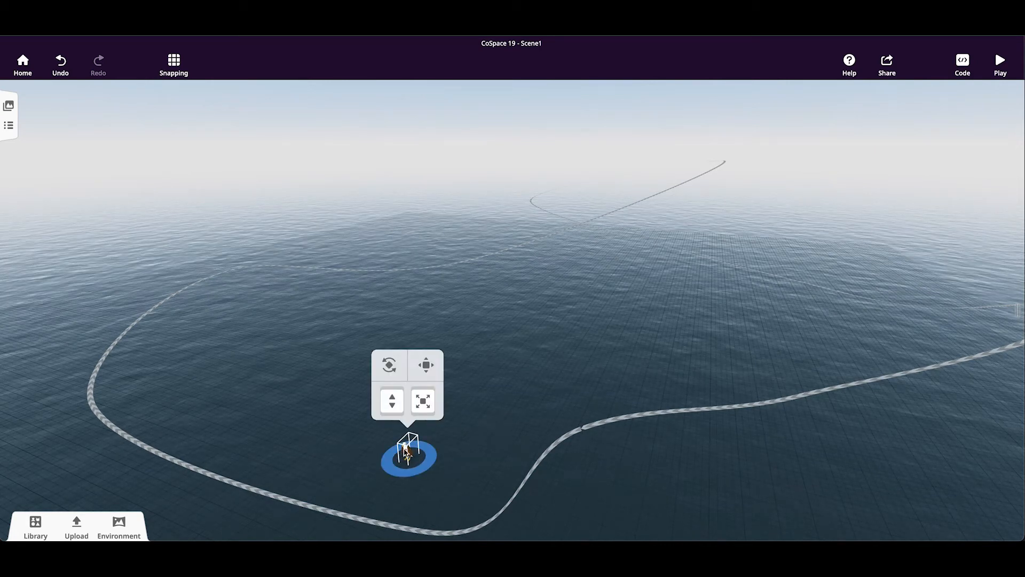
Set the eagle's animation to Fly.
{"action": "right_click", "coordinate": [407, 453]}
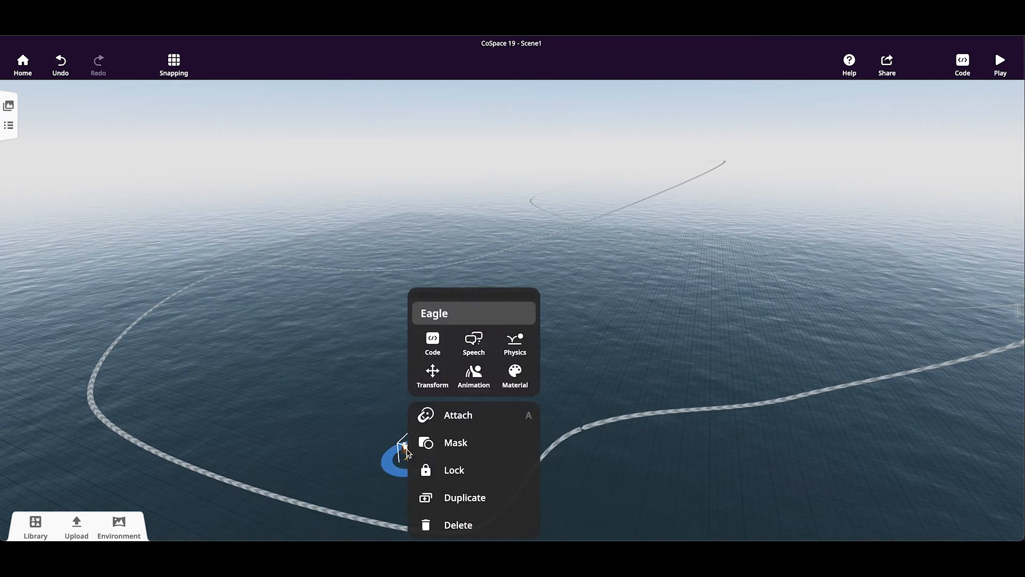
{"action": "left_click", "coordinate": [477, 379]}
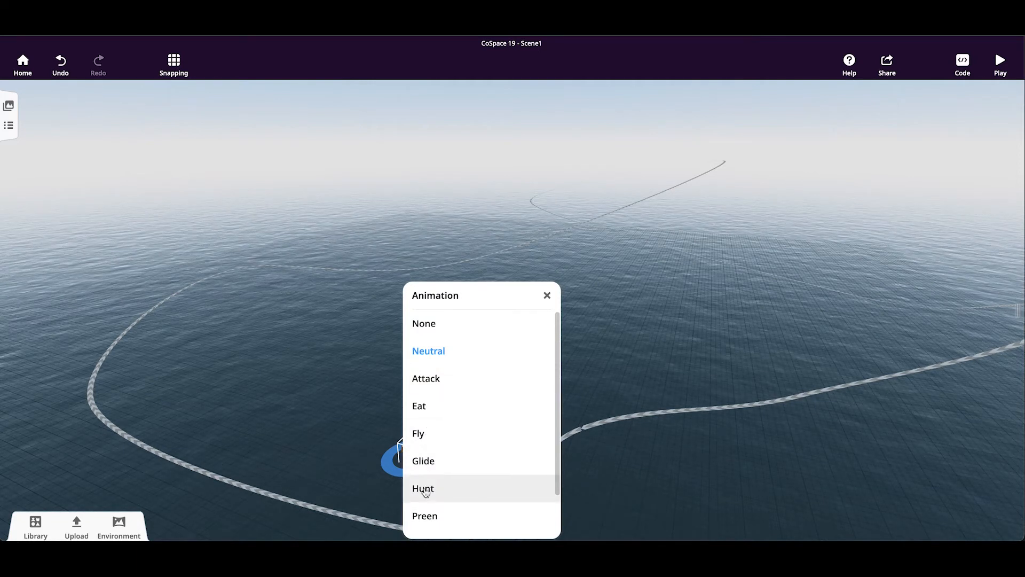
{"action": "left_click", "coordinate": [421, 432]}
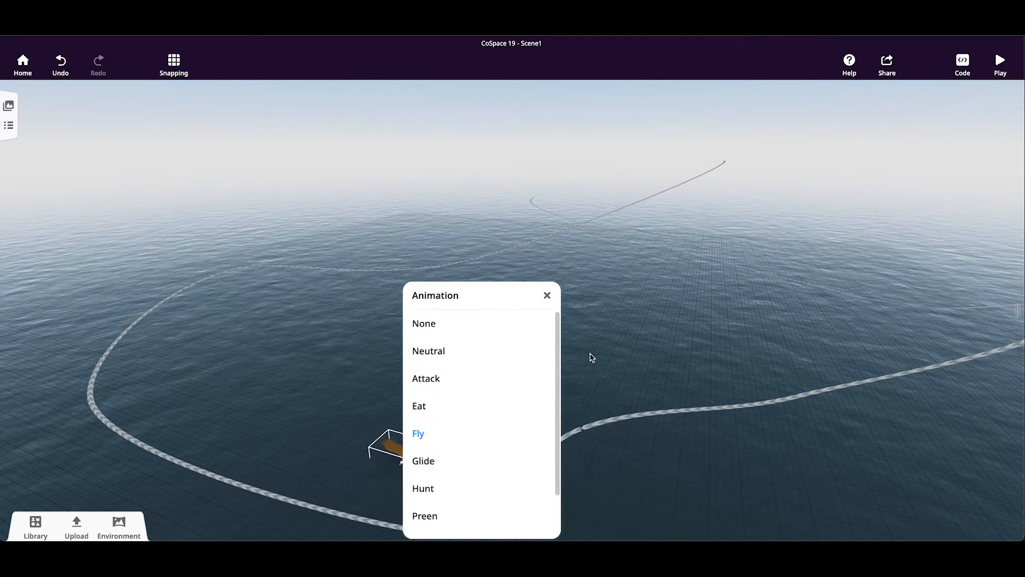
{"action": "left_click", "coordinate": [547, 297]}
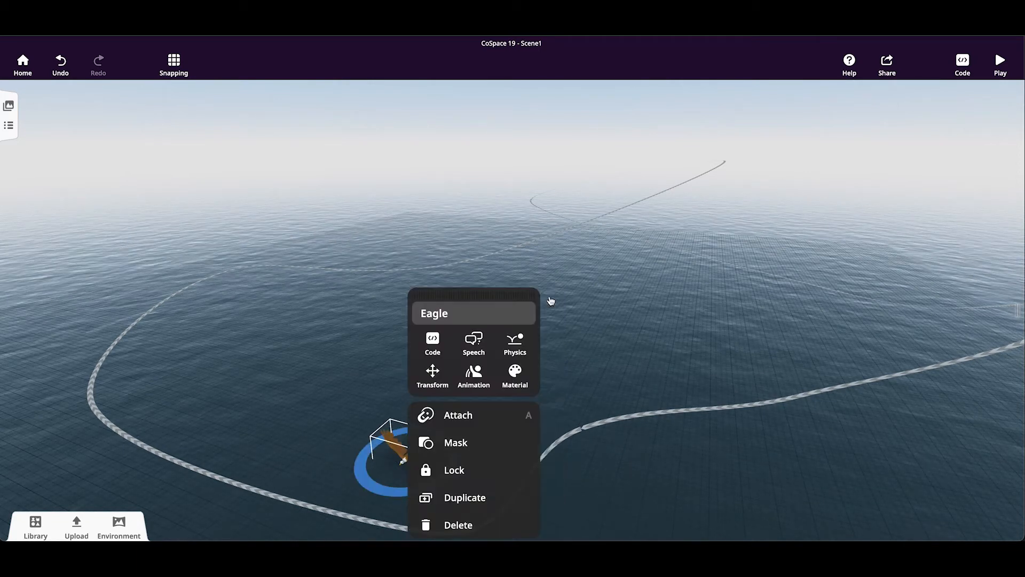
{"action": "left_click", "coordinate": [635, 344]}
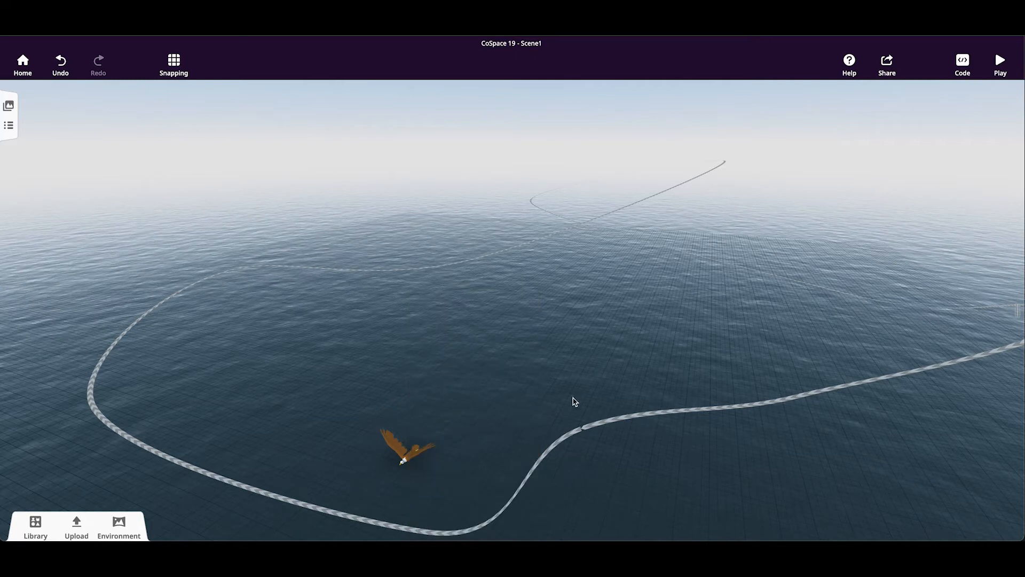
Attach the eagle to the nearest point on the near loop of the path.
{"action": "left_click", "coordinate": [407, 453]}
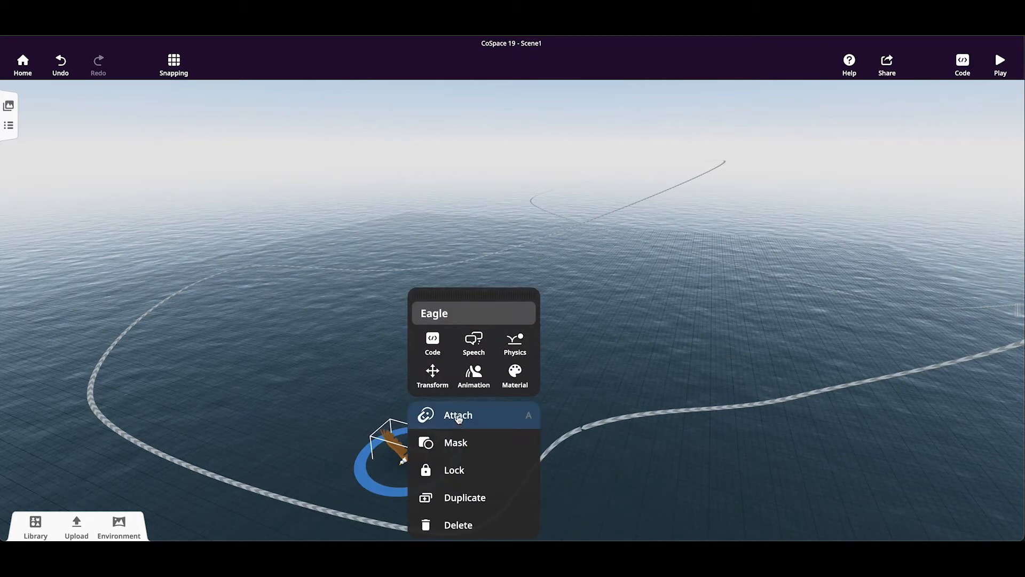
{"action": "left_click", "coordinate": [458, 417]}
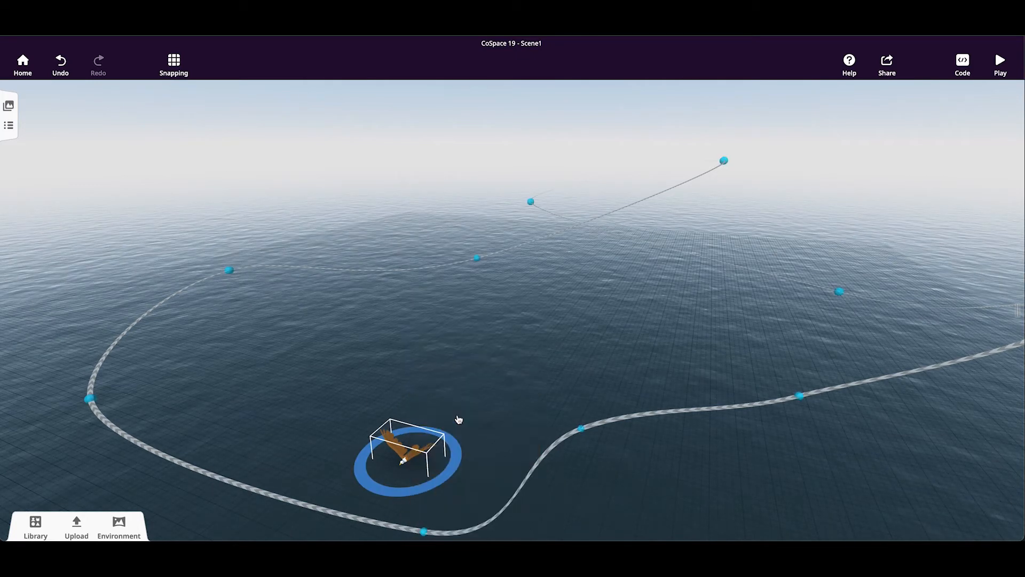
{"action": "left_click", "coordinate": [424, 531]}
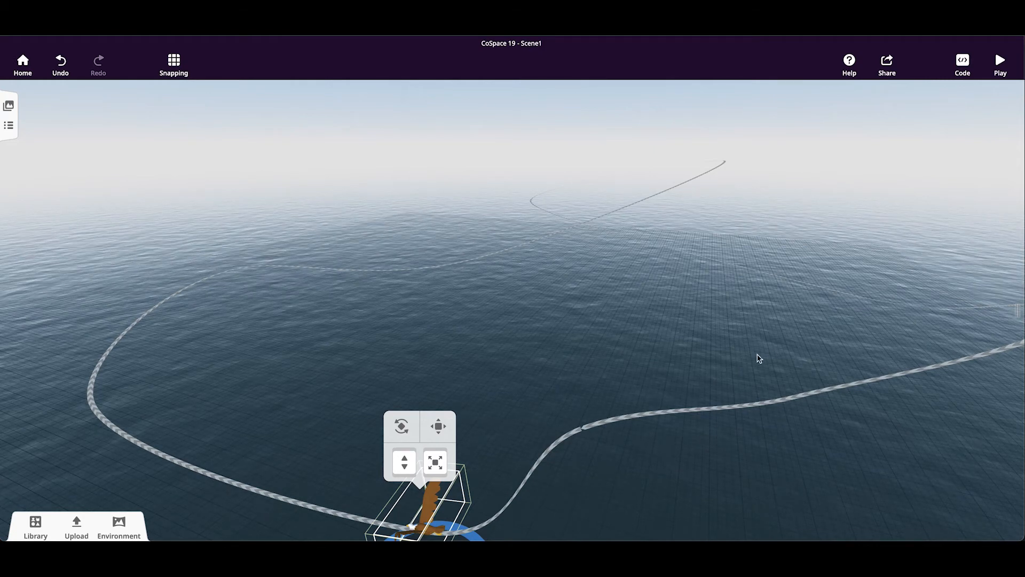
Turn the camera on the island slightly towards the near loop of the path and raise it a little.
{"action": "left_click_drag", "start_coordinate": [603, 350], "coordinate": [738, 403]}
{"action": "left_click_drag", "start_coordinate": [597, 284], "coordinate": [594, 358]}
{"action": "scroll", "coordinate": [597, 428], "scroll_direction": "down", "scroll_amount": 5}
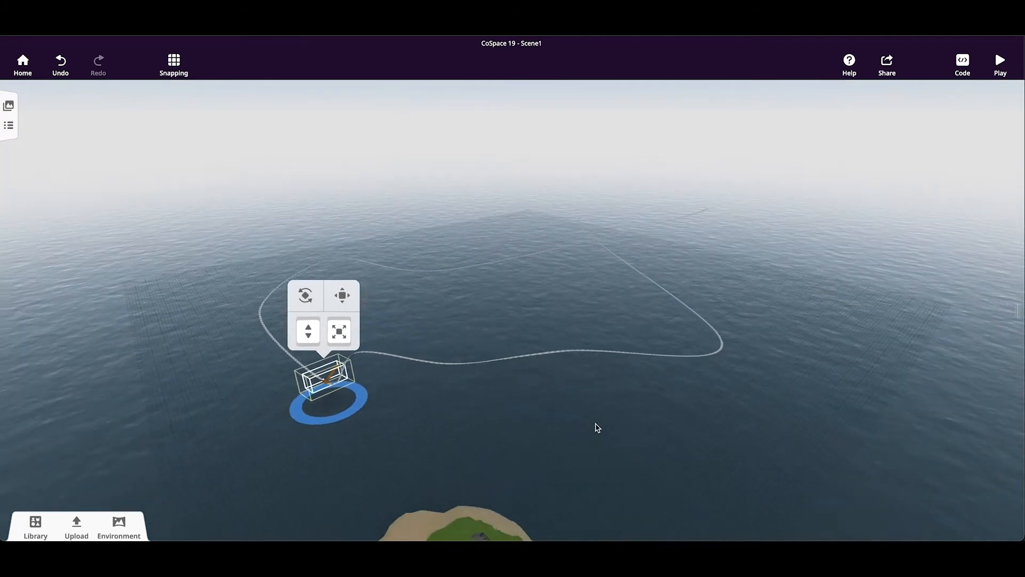
{"action": "scroll", "coordinate": [485, 516], "scroll_direction": "down", "scroll_amount": 2}
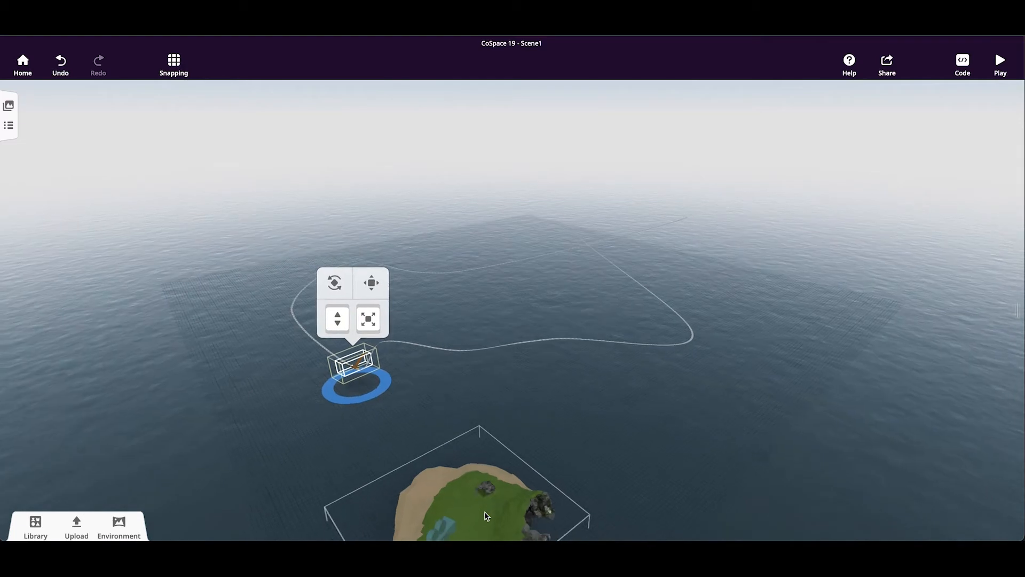
{"action": "left_click", "coordinate": [446, 516]}
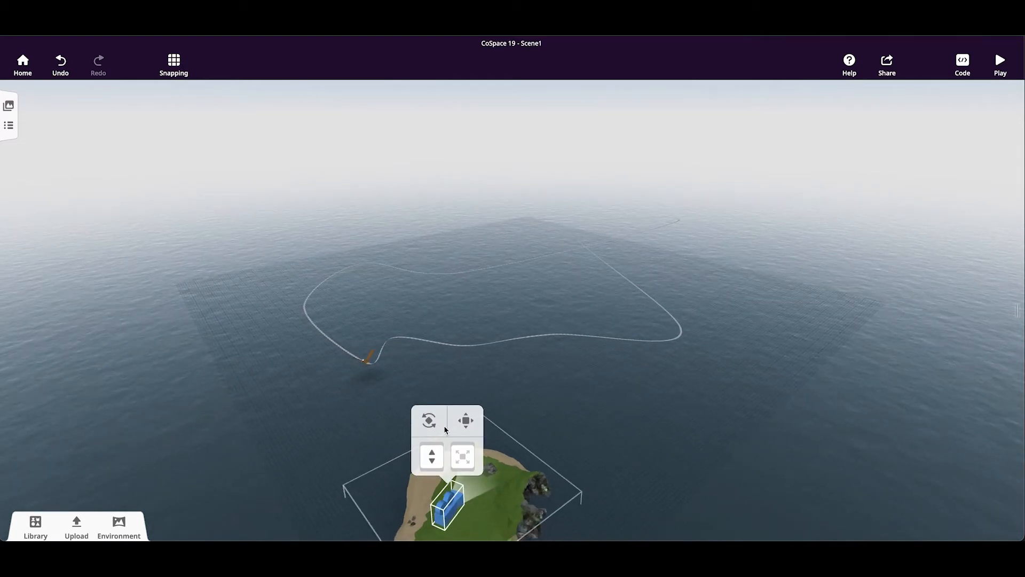
{"action": "left_click", "coordinate": [426, 434]}
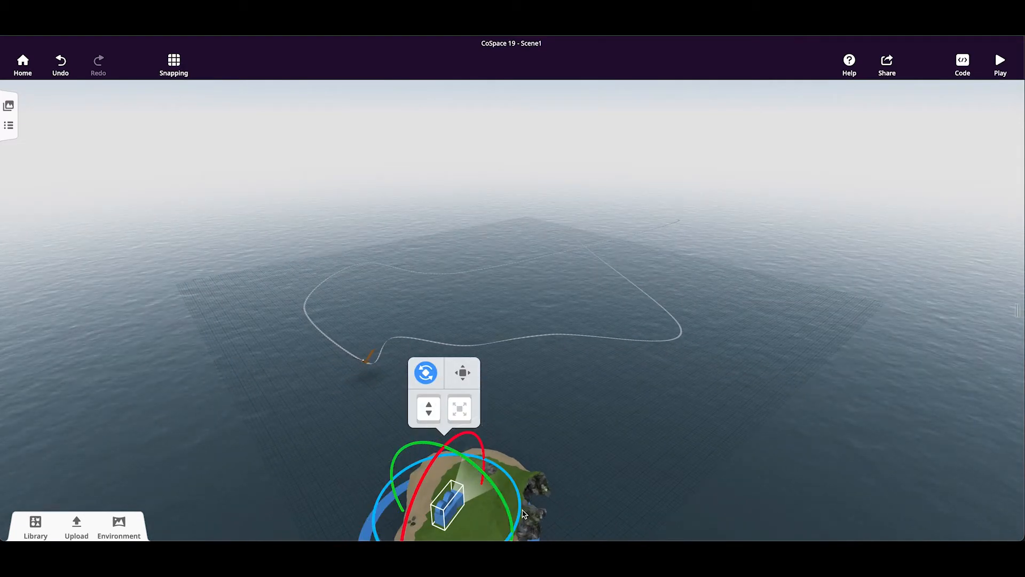
{"action": "left_click_drag", "start_coordinate": [523, 513], "coordinate": [524, 501]}
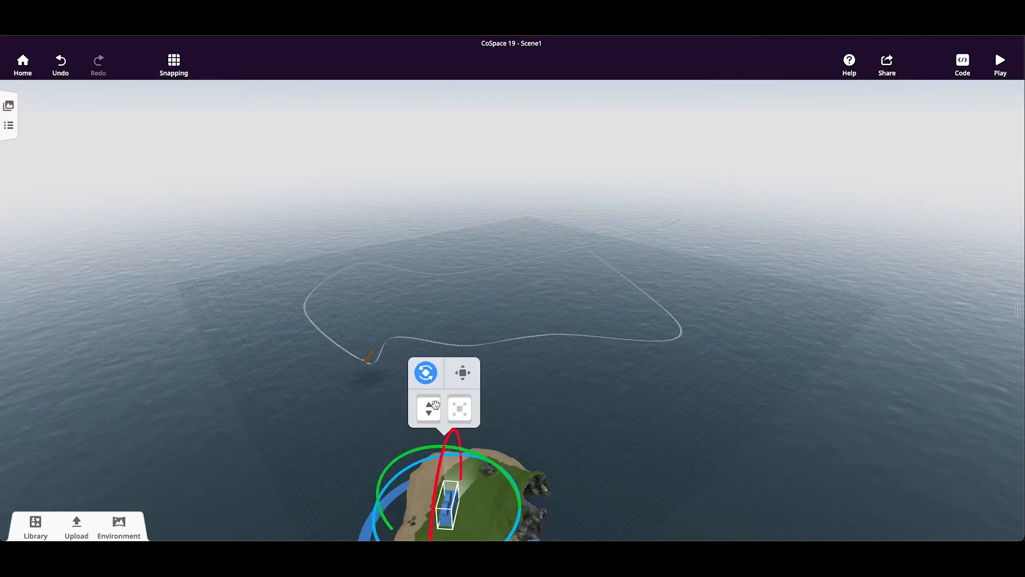
{"action": "mouse_move", "coordinate": [446, 519]}
{"action": "left_mouse_down"}
{"action": "mouse_move", "coordinate": [451, 453]}
{"action": "mouse_move", "coordinate": [443, 512]}
{"action": "left_mouse_up"}
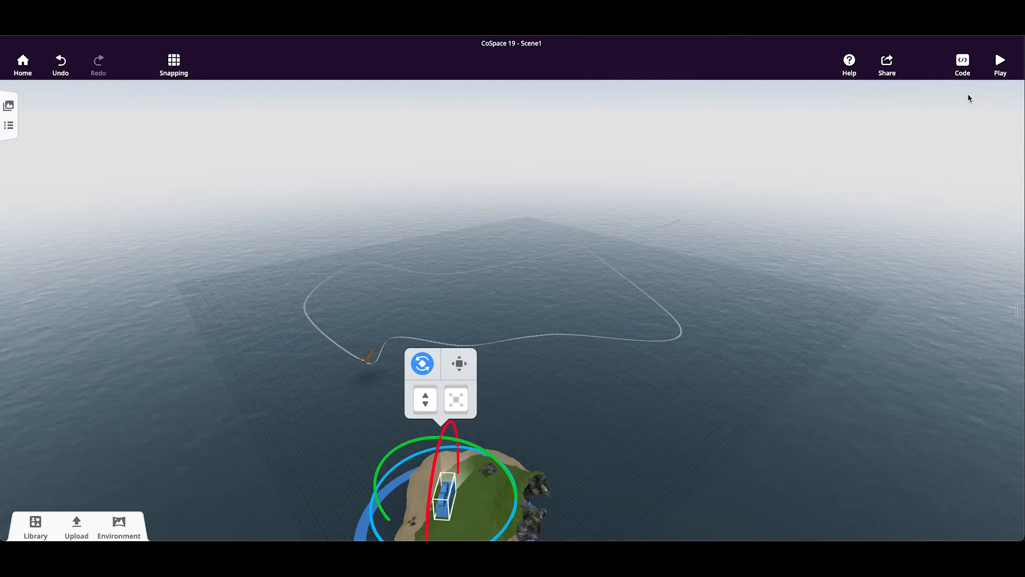
Create a CoBlocks script for the scene and expand the code editor to full width.
{"action": "left_click", "coordinate": [964, 65]}
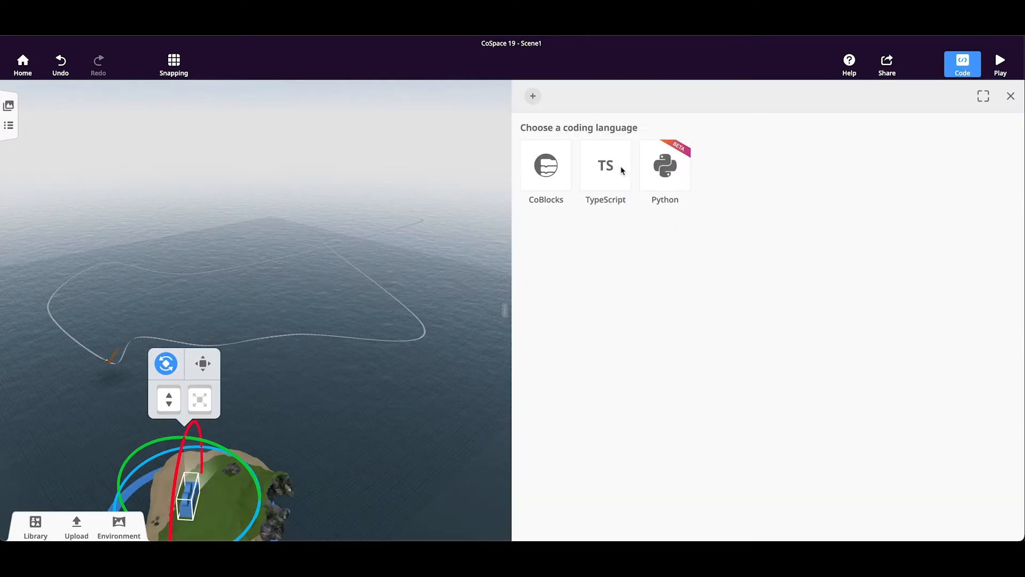
{"action": "left_click", "coordinate": [551, 173]}
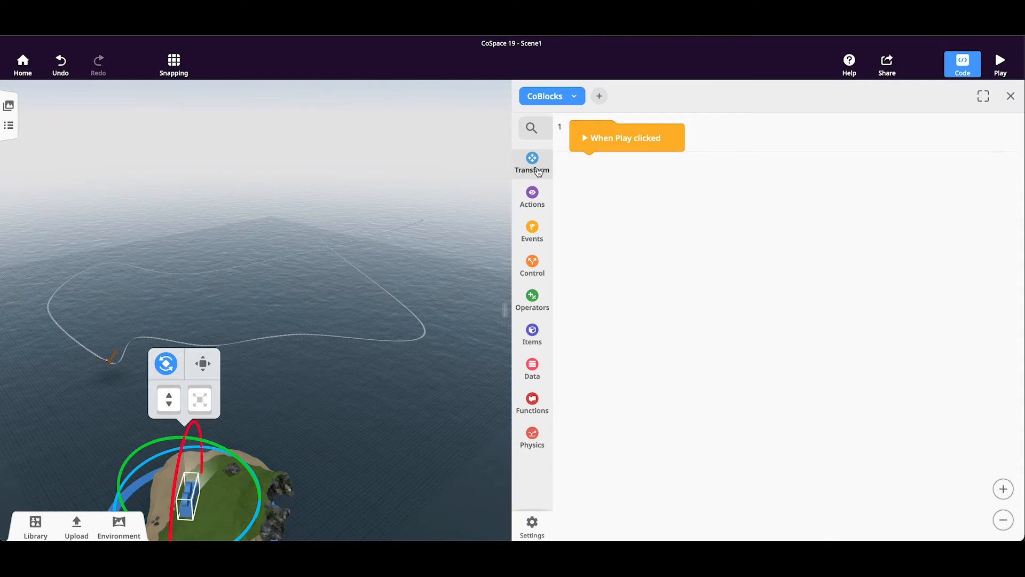
{"action": "left_click", "coordinate": [984, 98]}
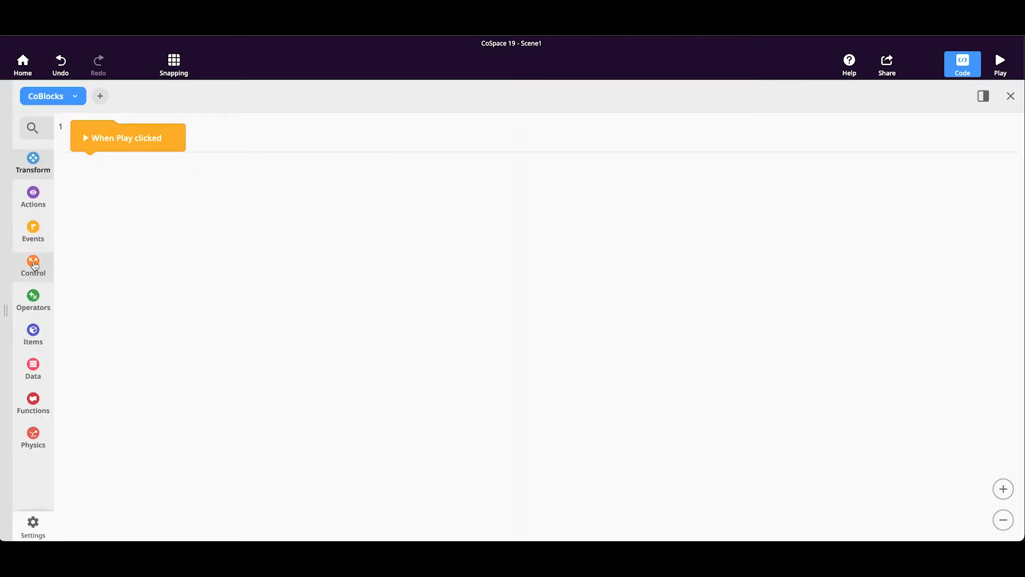
Add a forever loop under the When Play clicked block and place a move-on-path block inside it.
{"action": "left_click", "coordinate": [34, 265]}
{"action": "left_click_drag", "start_coordinate": [88, 205], "coordinate": [300, 173]}
{"action": "left_click", "coordinate": [28, 162]}
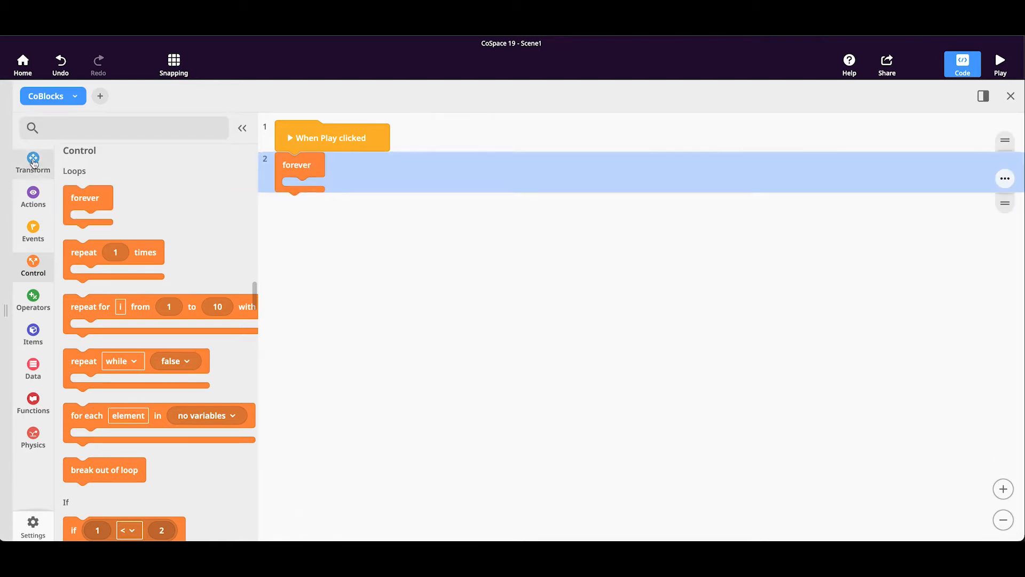
{"action": "scroll", "coordinate": [120, 378], "scroll_direction": "down", "scroll_amount": 1}
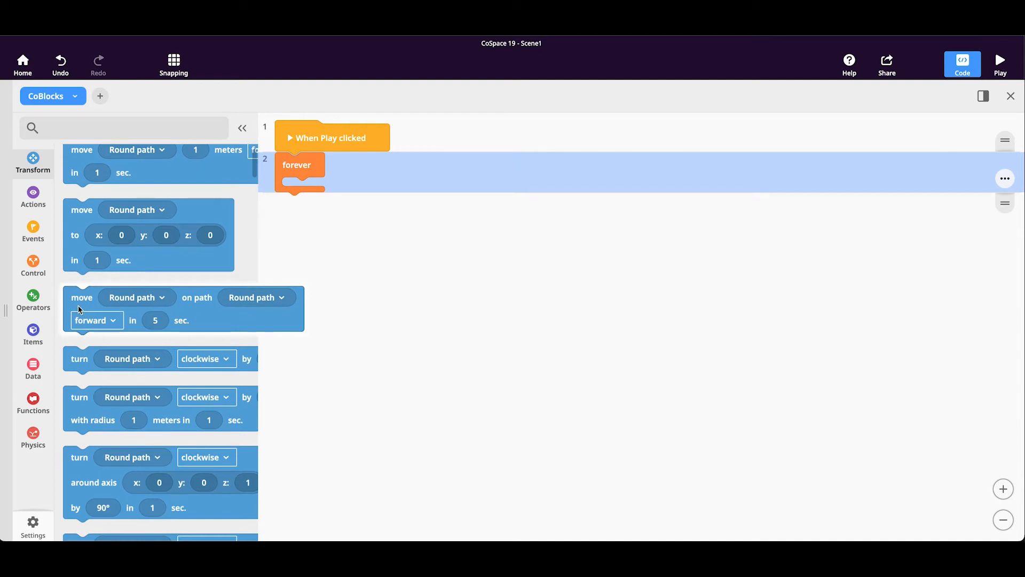
{"action": "left_click_drag", "start_coordinate": [78, 309], "coordinate": [305, 201]}
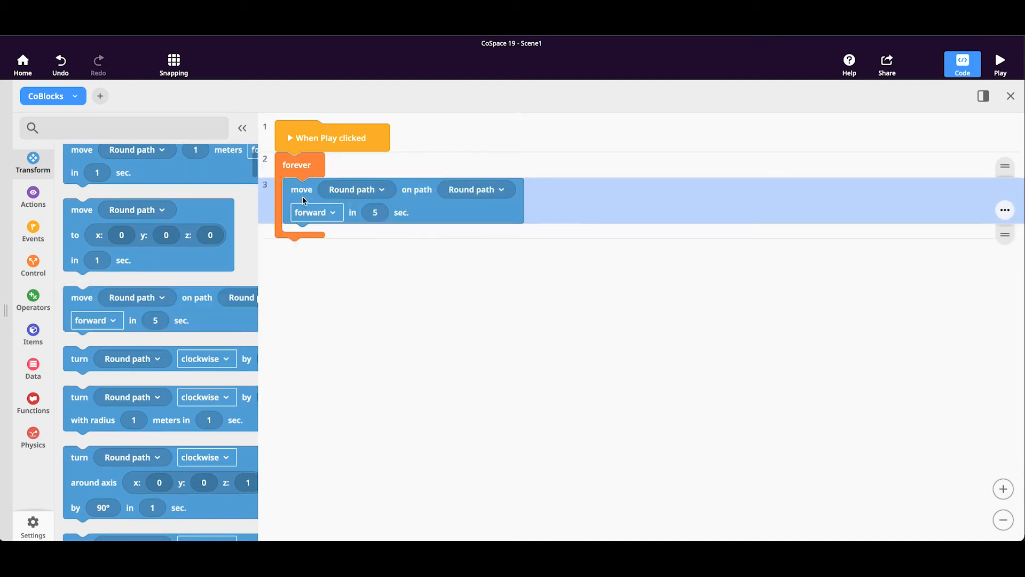
Close the code editor and enable the eagle for use in CoBlocks.
{"action": "left_click", "coordinate": [382, 191]}
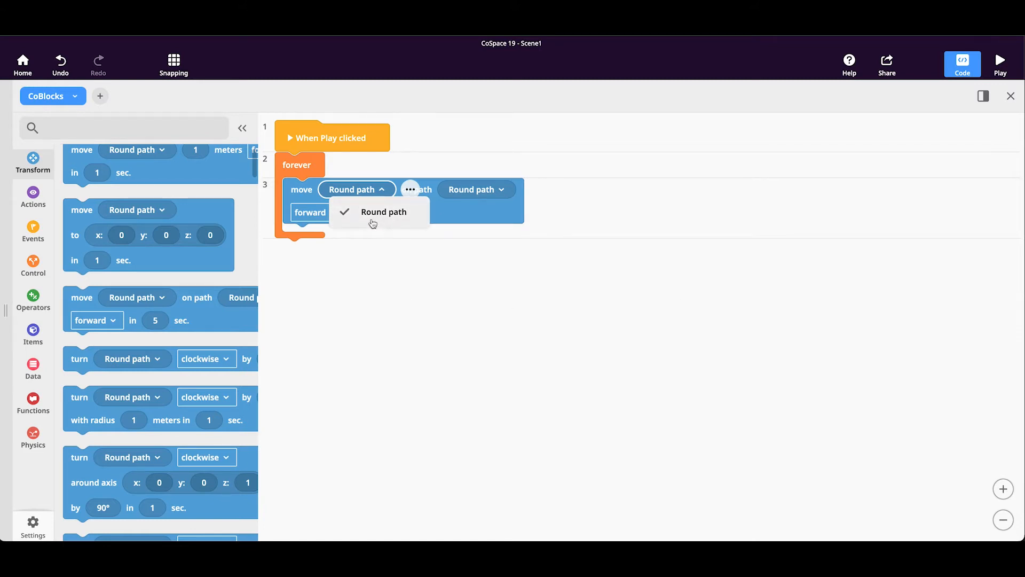
{"action": "left_click", "coordinate": [660, 316]}
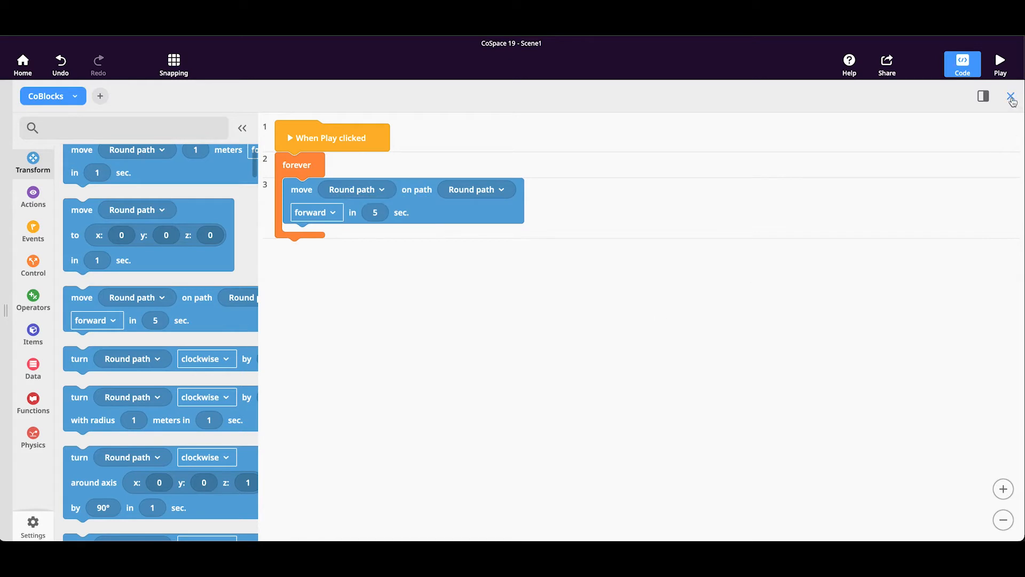
{"action": "left_click", "coordinate": [1010, 97]}
{"action": "left_click", "coordinate": [371, 365]}
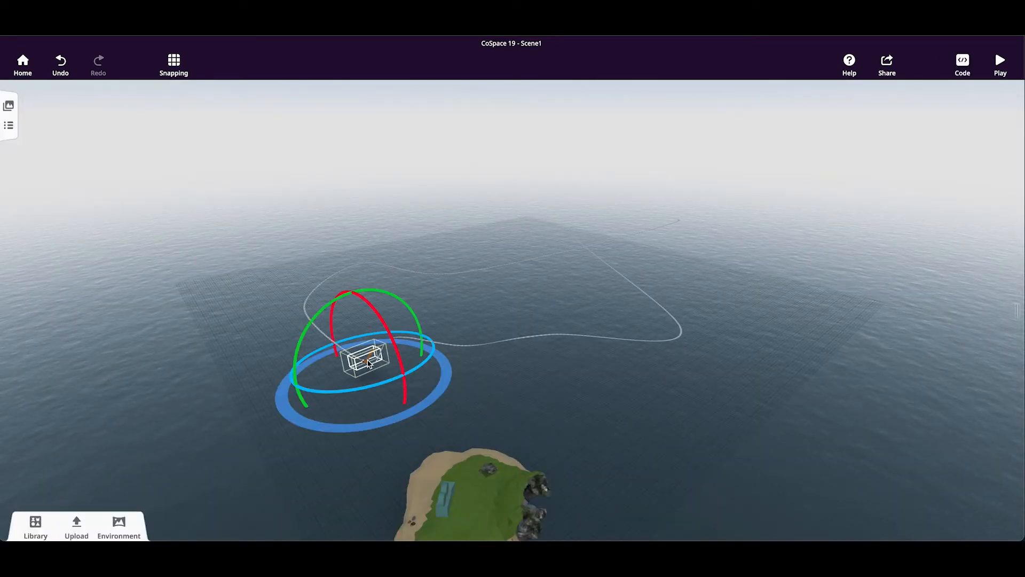
{"action": "right_click", "coordinate": [361, 362]}
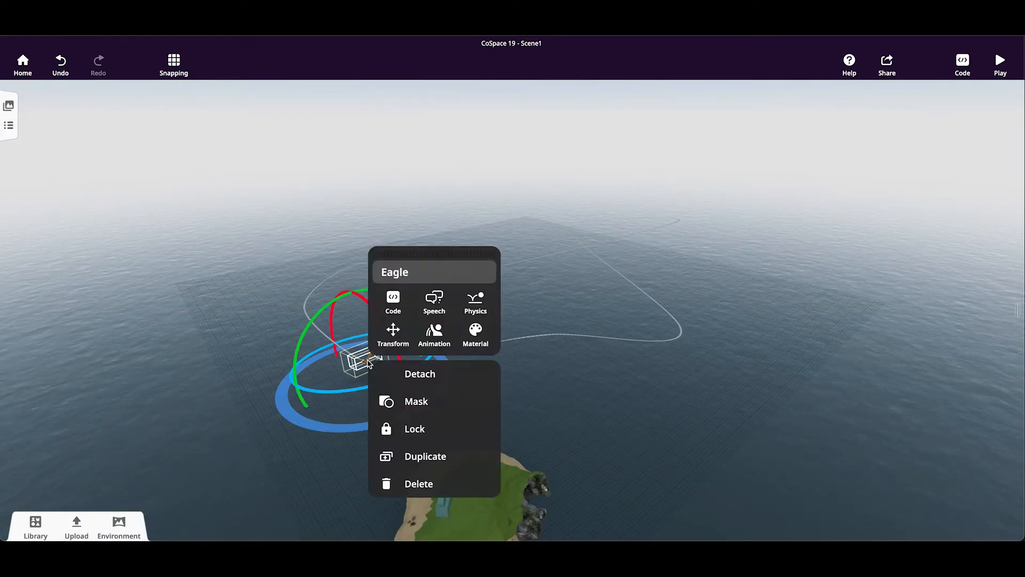
{"action": "left_click", "coordinate": [397, 307]}
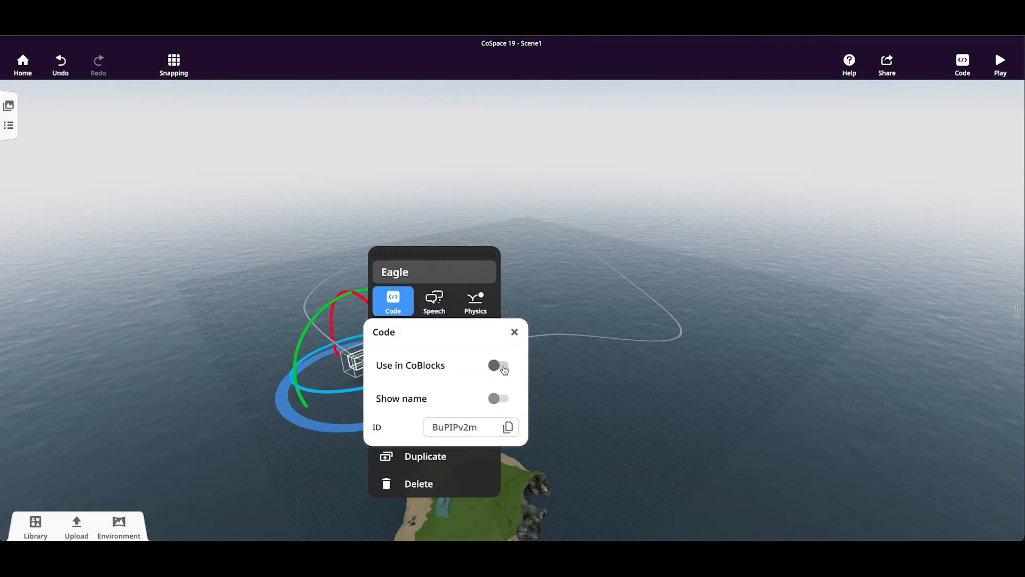
{"action": "left_click", "coordinate": [514, 333]}
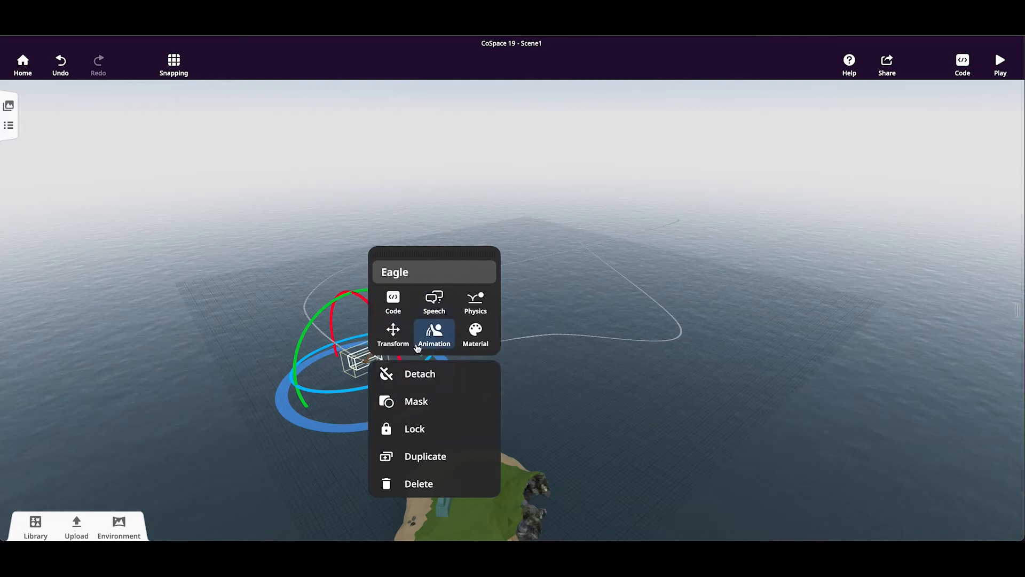
Rename the round path as "Bird path" and deselect it.
{"action": "left_click", "coordinate": [543, 390]}
{"action": "left_click", "coordinate": [511, 342]}
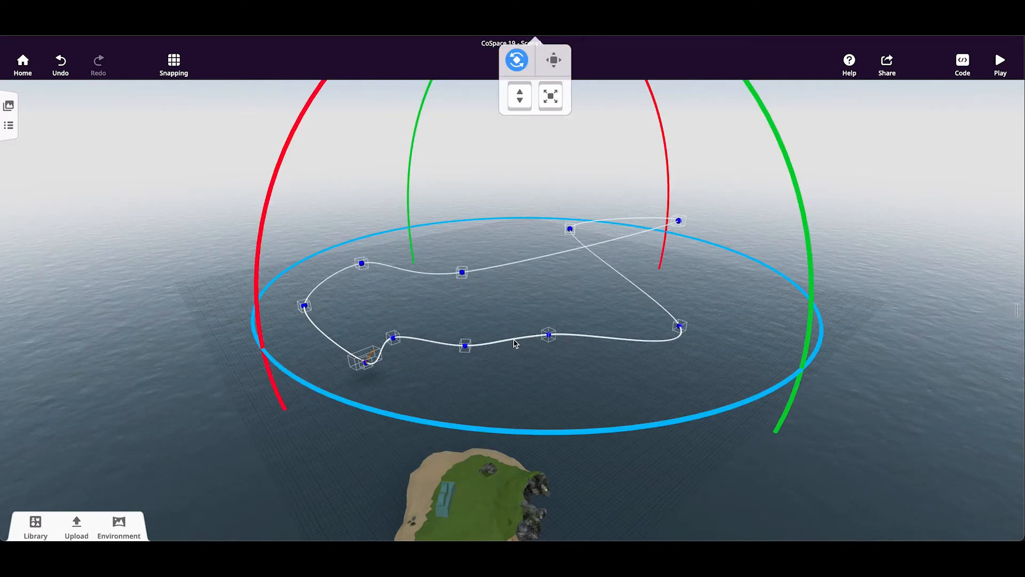
{"action": "left_click", "coordinate": [515, 343]}
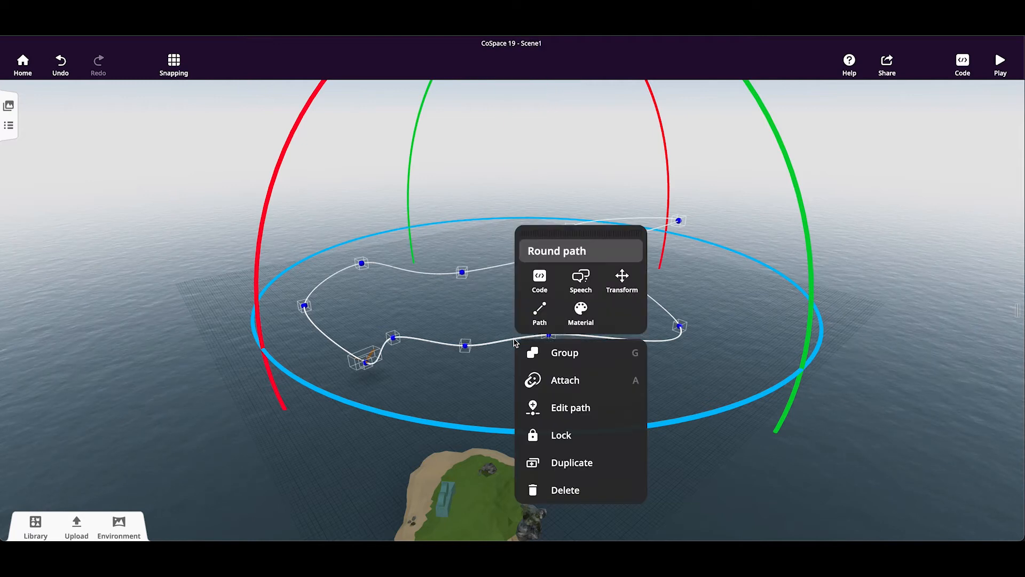
{"action": "left_click", "coordinate": [588, 248]}
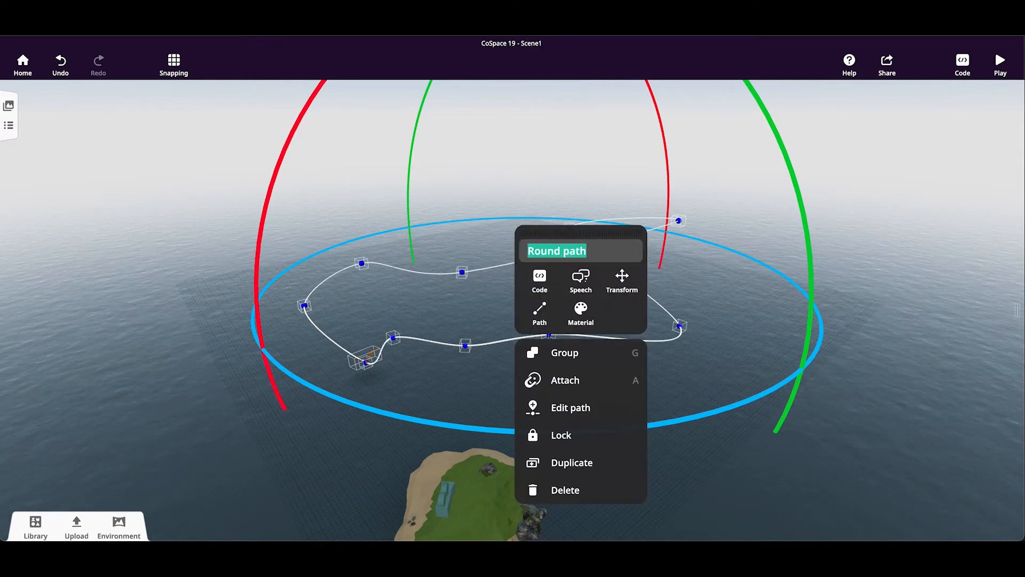
{"action": "type", "text": "Bir"}
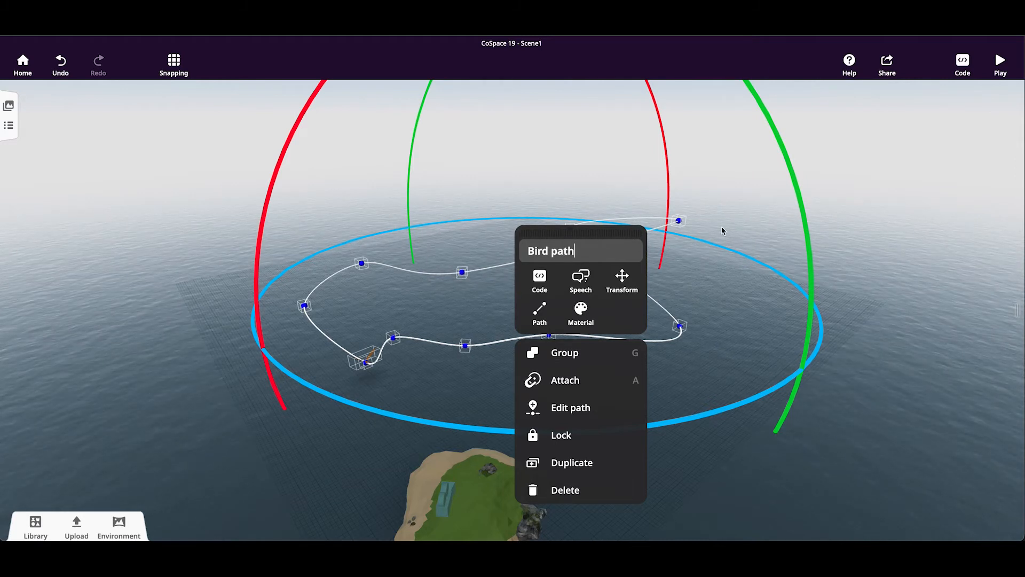
{"action": "left_click", "coordinate": [703, 302]}
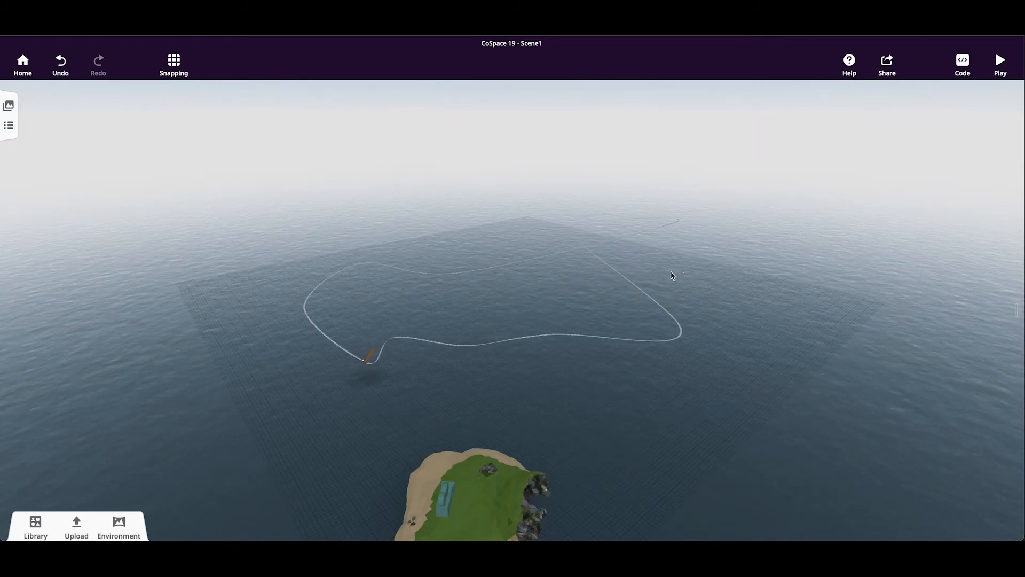
Reopen the code and set Eagle as the item that the move block moves along Bird path.
{"action": "left_click", "coordinate": [964, 63]}
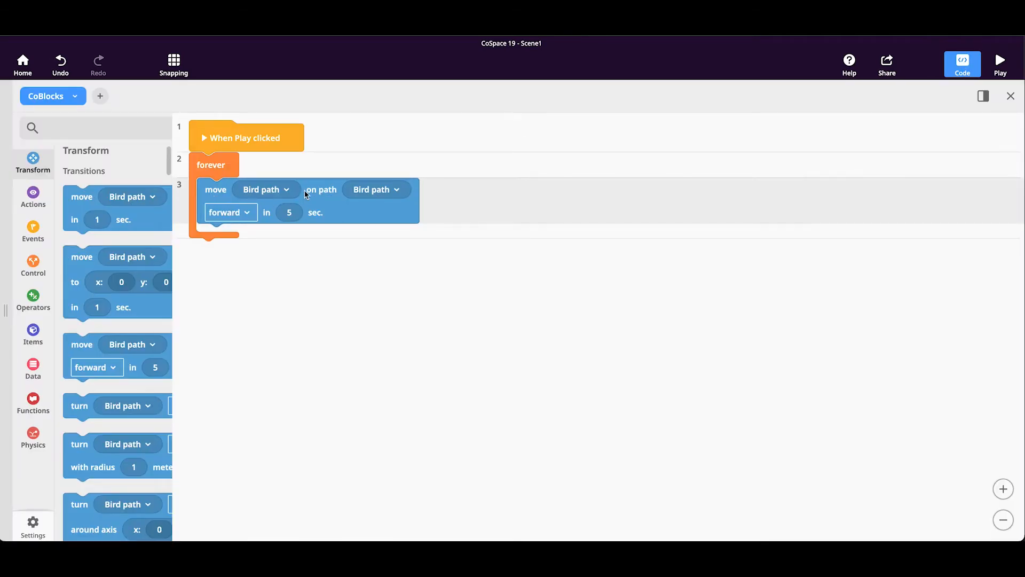
{"action": "left_click", "coordinate": [286, 190]}
{"action": "left_click", "coordinate": [274, 243]}
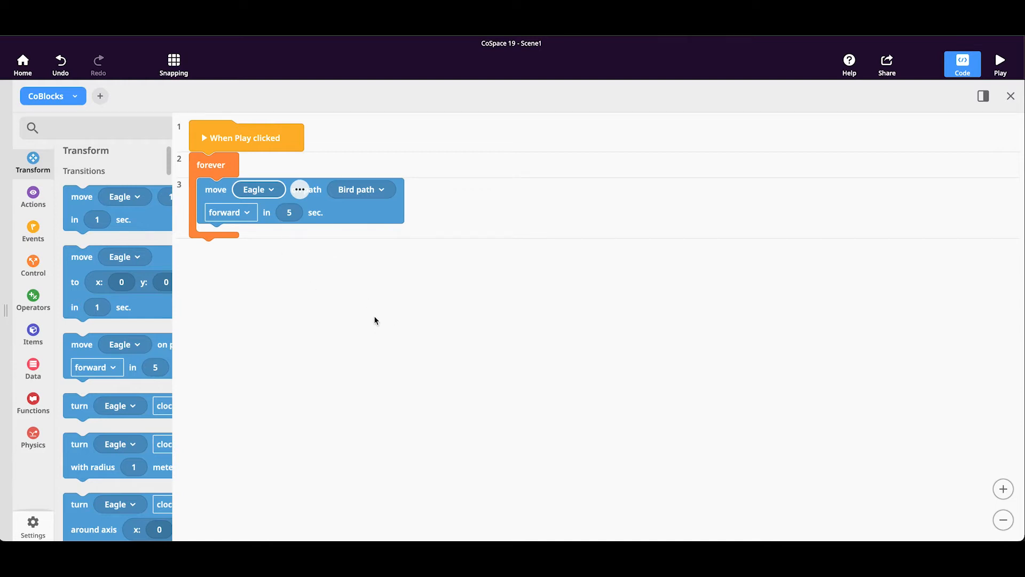
Set the duration of the eagle's move along the path to 20 seconds.
{"action": "left_click", "coordinate": [295, 212]}
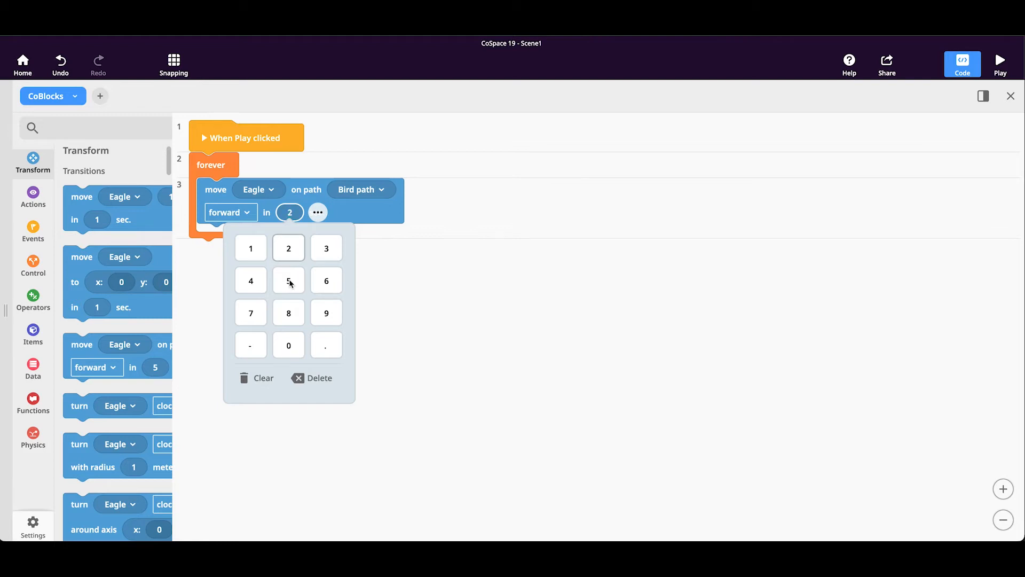
{"action": "left_click", "coordinate": [287, 344]}
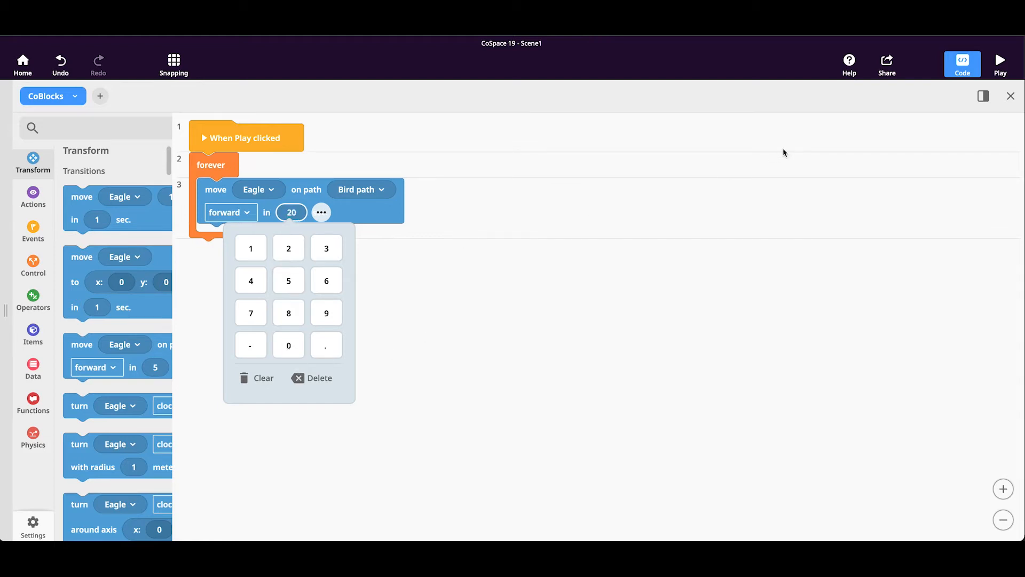
{"action": "left_click", "coordinate": [575, 395]}
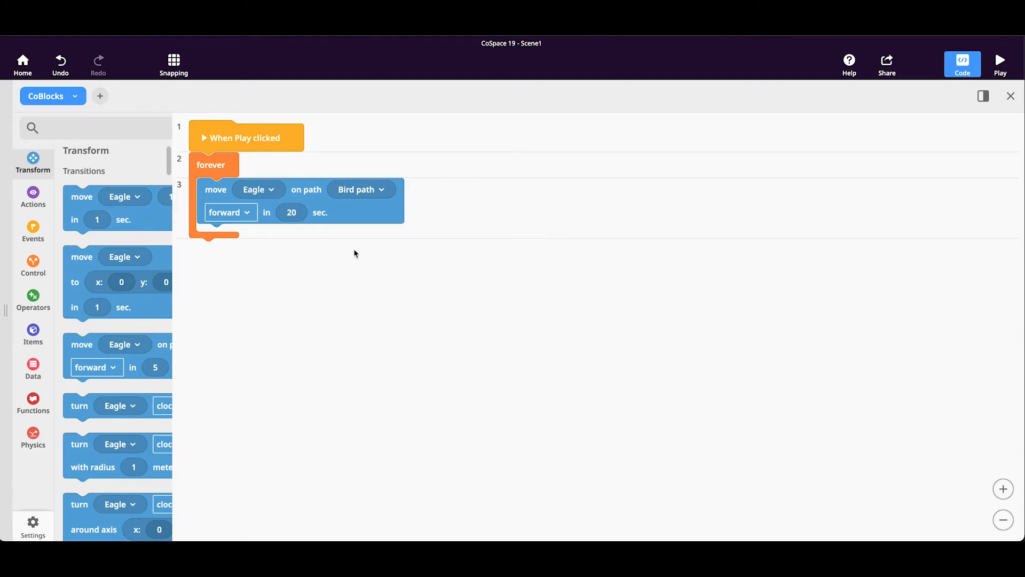
{"action": "left_click", "coordinate": [294, 216]}
{"action": "left_click", "coordinate": [770, 376]}
Close the code editor, play the scene to check the eagle's flight along the path, and return to editing.
{"action": "left_click", "coordinate": [1009, 96]}
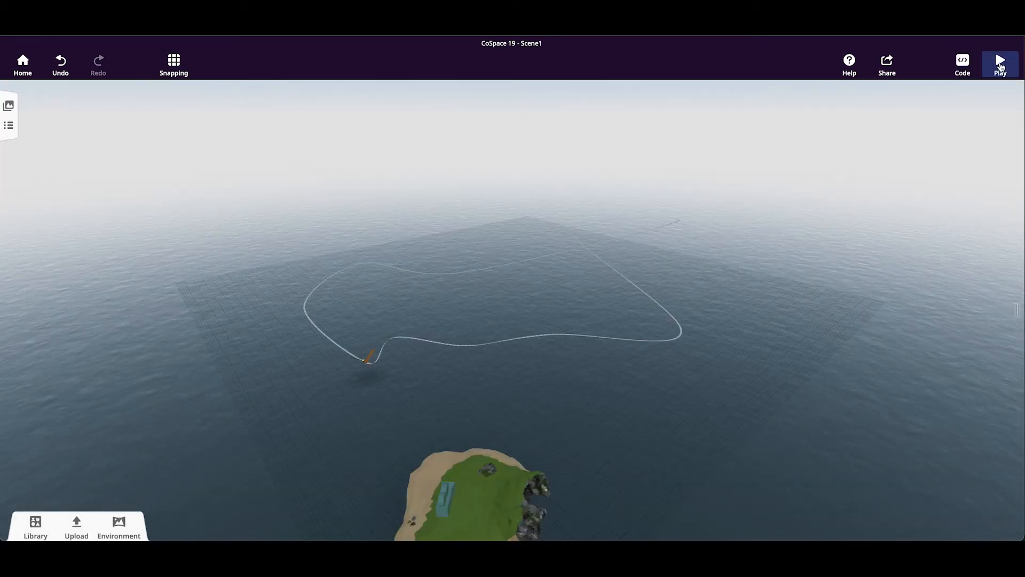
{"action": "left_click", "coordinate": [1000, 66]}
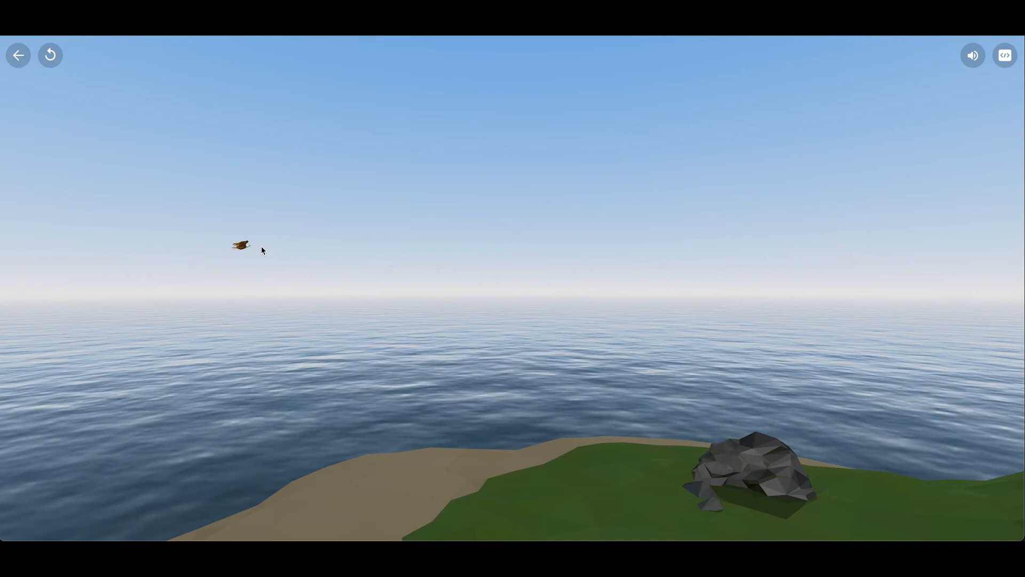
{"action": "left_click", "coordinate": [17, 56]}
Add a whale from the library's water animals to the ocean inside the bird's path.
{"action": "left_click_drag", "start_coordinate": [596, 439], "coordinate": [603, 471]}
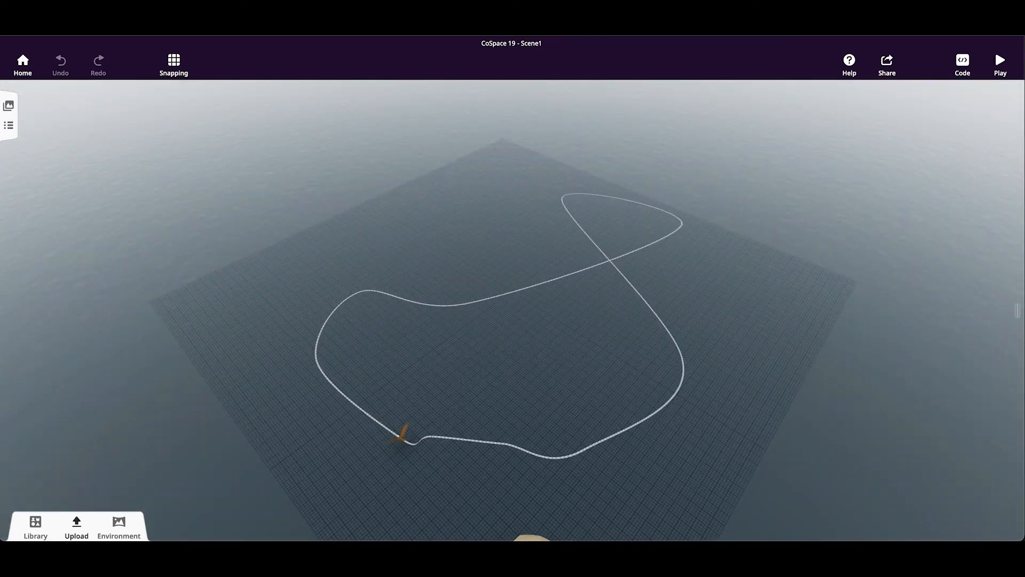
{"action": "left_click", "coordinate": [32, 525]}
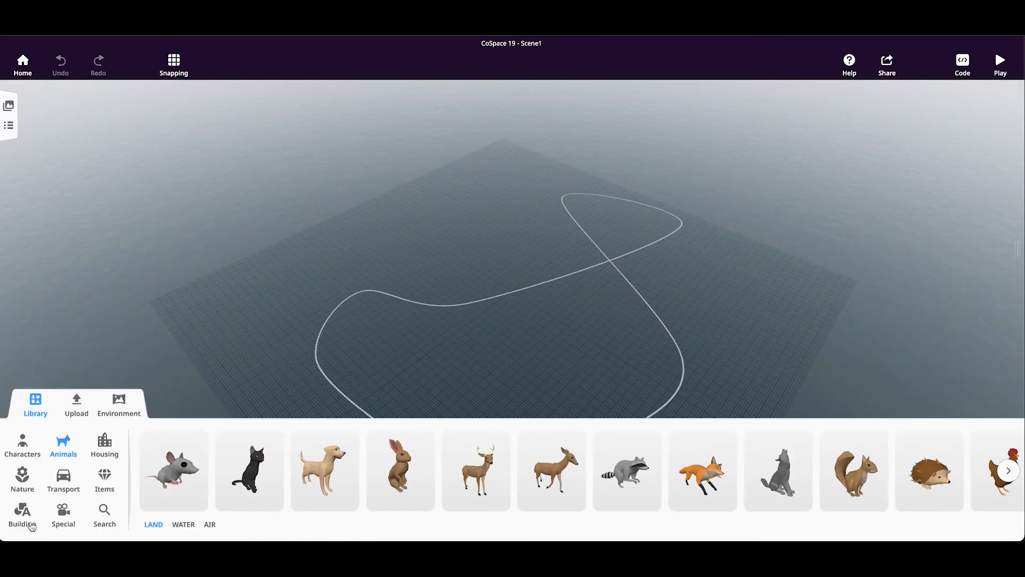
{"action": "left_click", "coordinate": [183, 524]}
{"action": "scroll", "coordinate": [776, 491], "scroll_direction": "down", "scroll_amount": 3}
{"action": "left_click_drag", "start_coordinate": [715, 474], "coordinate": [550, 366]}
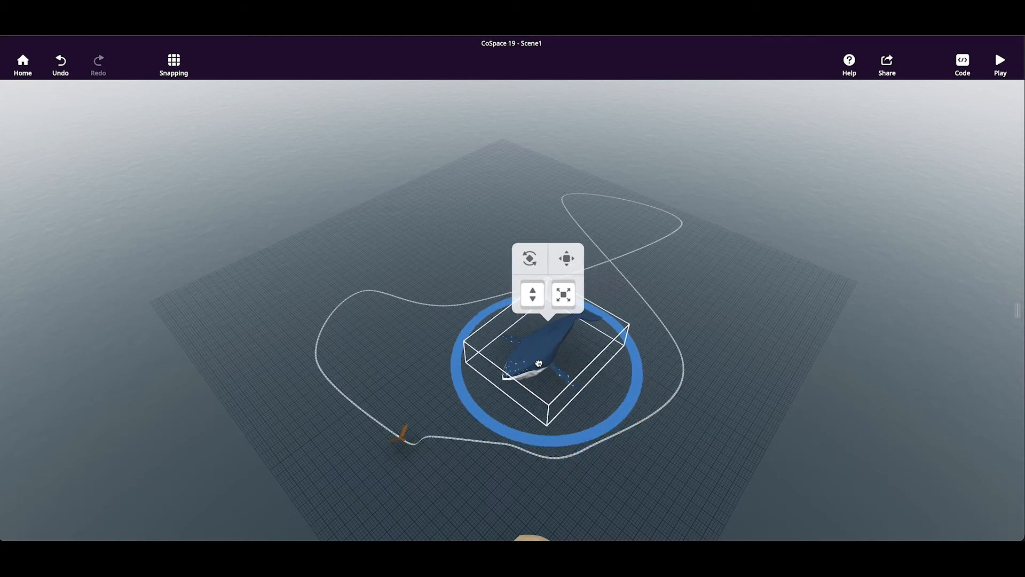
{"action": "left_click", "coordinate": [32, 406]}
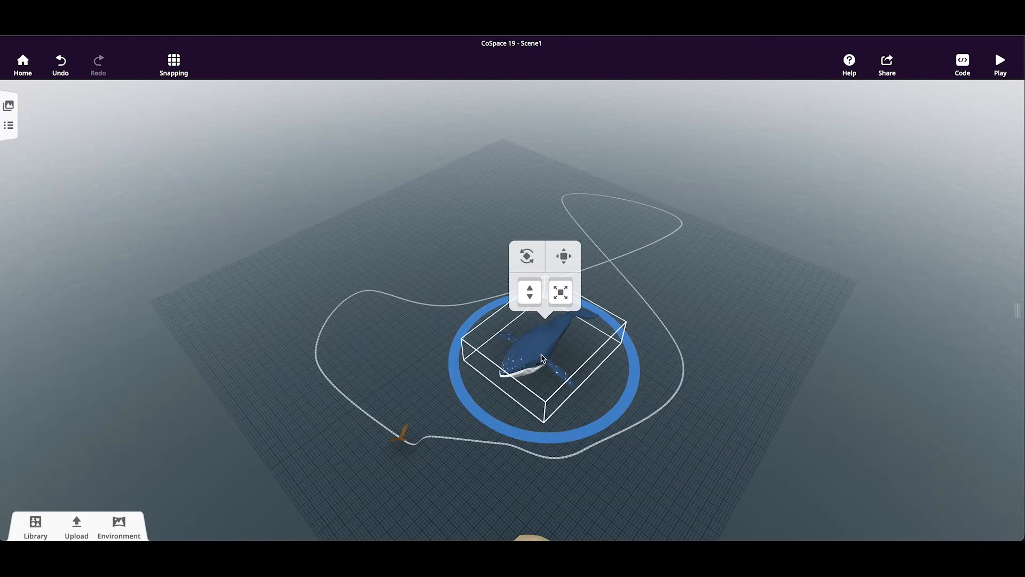
Enable the whale for use in CoBlocks, set its animation to Breach, and deselect it.
{"action": "left_click", "coordinate": [544, 359]}
{"action": "left_click", "coordinate": [567, 292]}
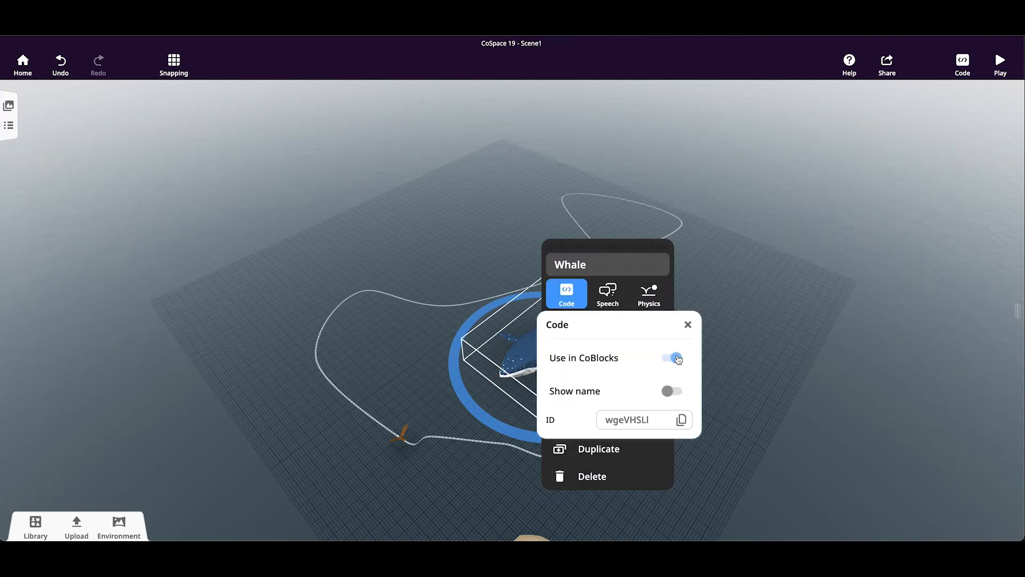
{"action": "left_click", "coordinate": [688, 325]}
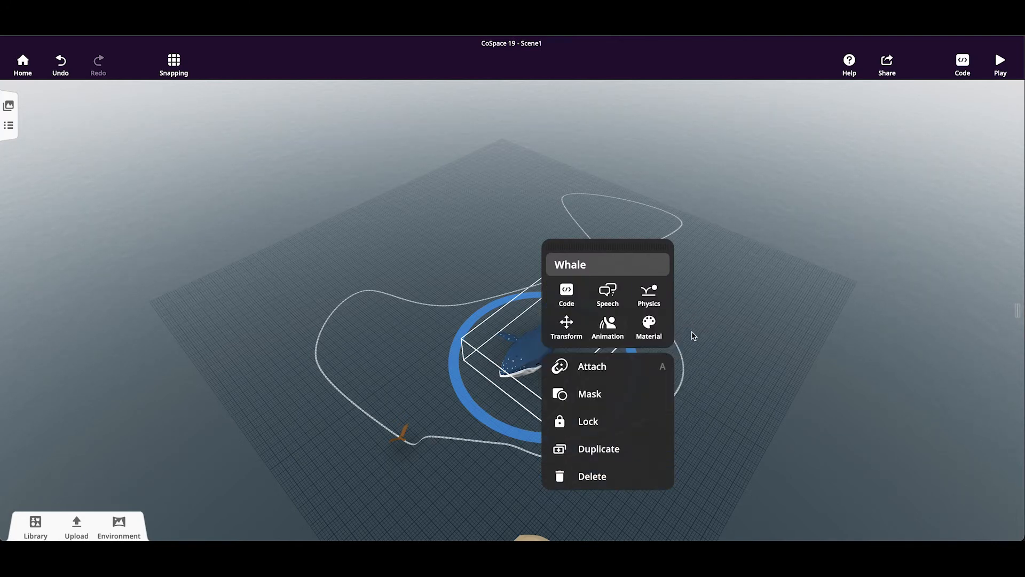
{"action": "left_click", "coordinate": [614, 332]}
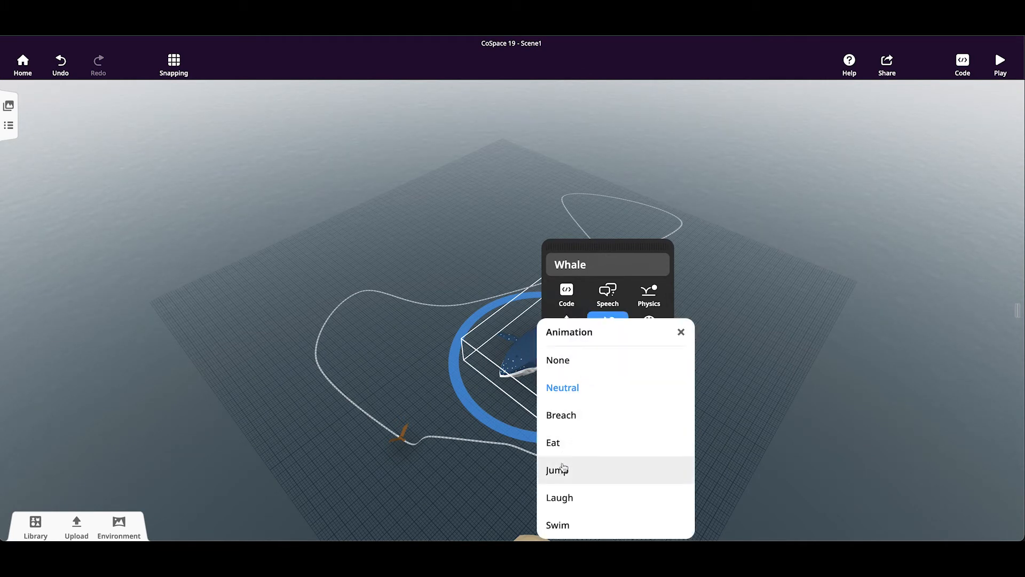
{"action": "left_click", "coordinate": [564, 415]}
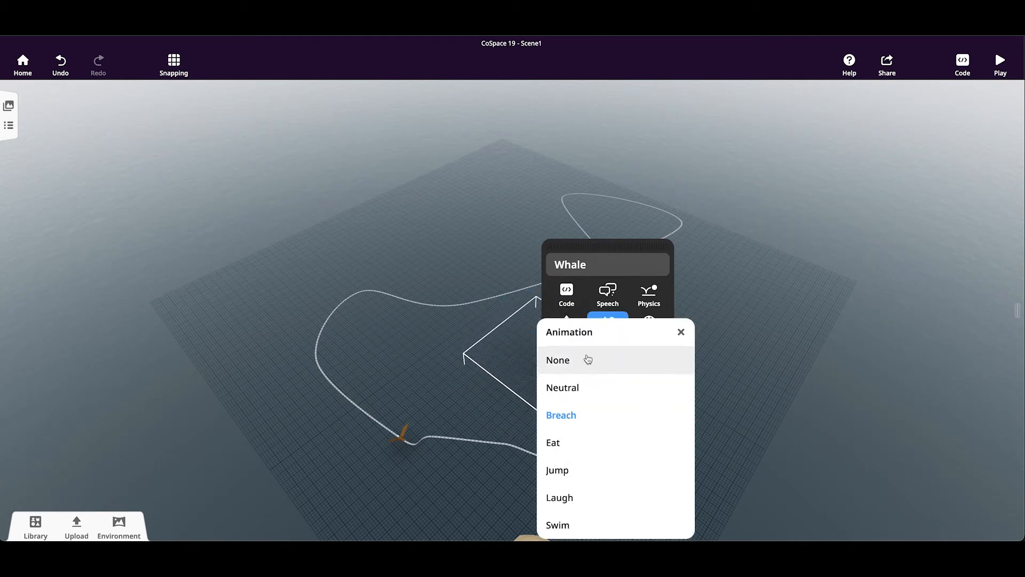
{"action": "left_click", "coordinate": [401, 368]}
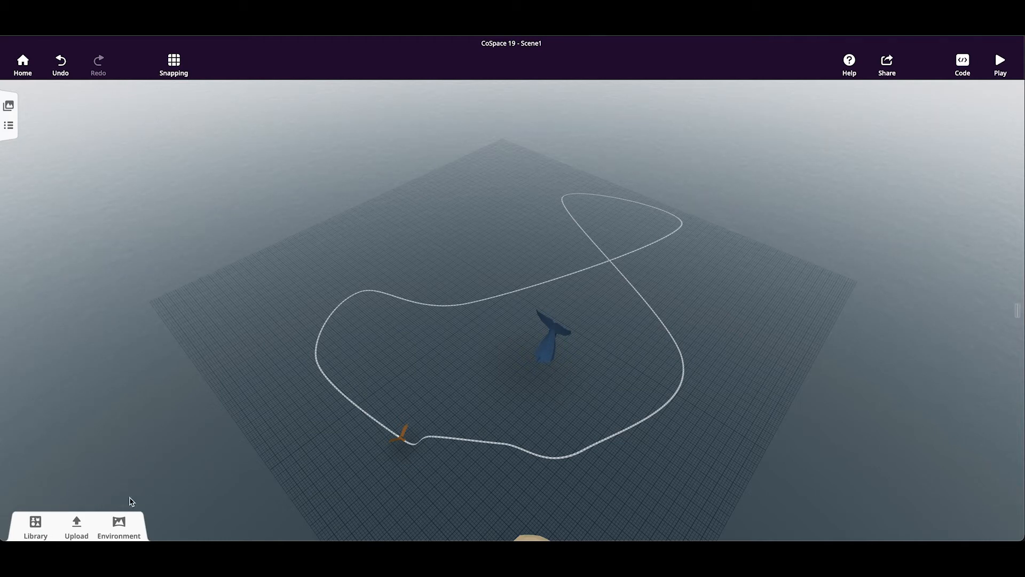
Add a round path from the special items to the water beside the whale.
{"action": "left_click", "coordinate": [35, 525]}
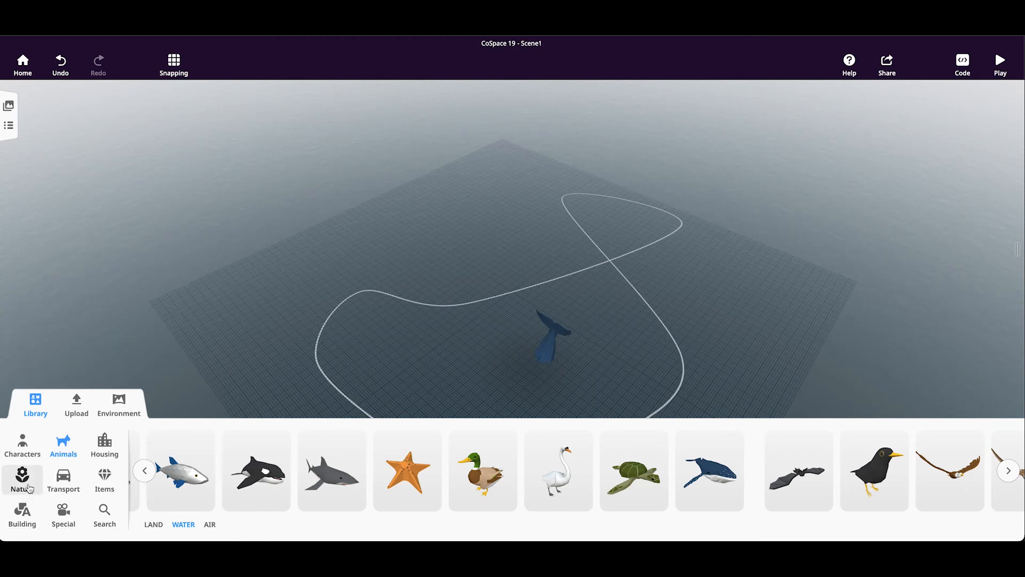
{"action": "left_click", "coordinate": [64, 511]}
{"action": "left_click_drag", "start_coordinate": [322, 499], "coordinate": [485, 367]}
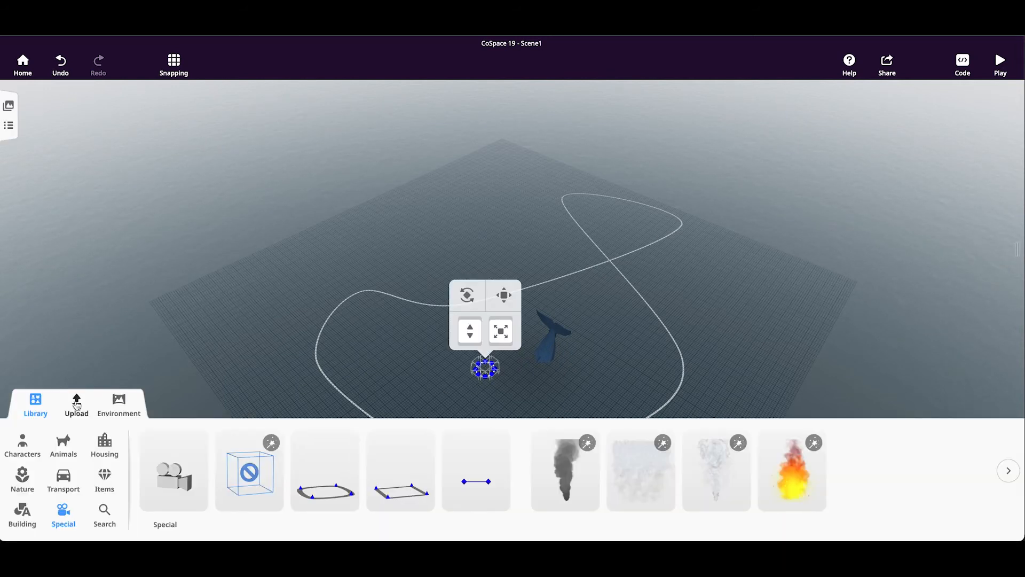
{"action": "left_click", "coordinate": [36, 404]}
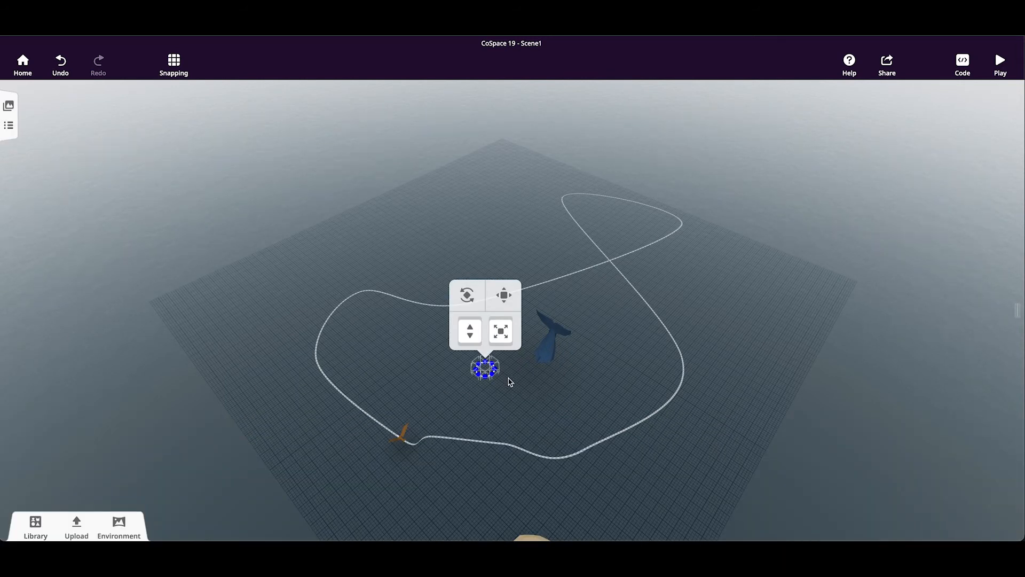
Spread the new round path's points into a large irregular loop around the scene, bending inward near the whale, and deselect it.
{"action": "left_click_drag", "start_coordinate": [486, 378], "coordinate": [597, 473]}
{"action": "left_click_drag", "start_coordinate": [493, 375], "coordinate": [729, 352]}
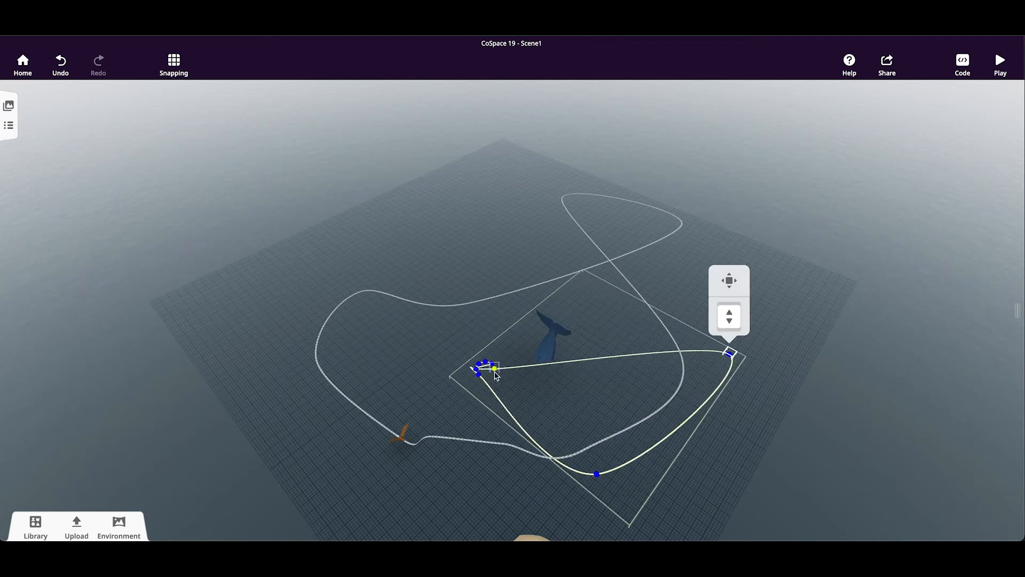
{"action": "left_click_drag", "start_coordinate": [496, 375], "coordinate": [644, 283]}
{"action": "left_click_drag", "start_coordinate": [498, 369], "coordinate": [561, 201]}
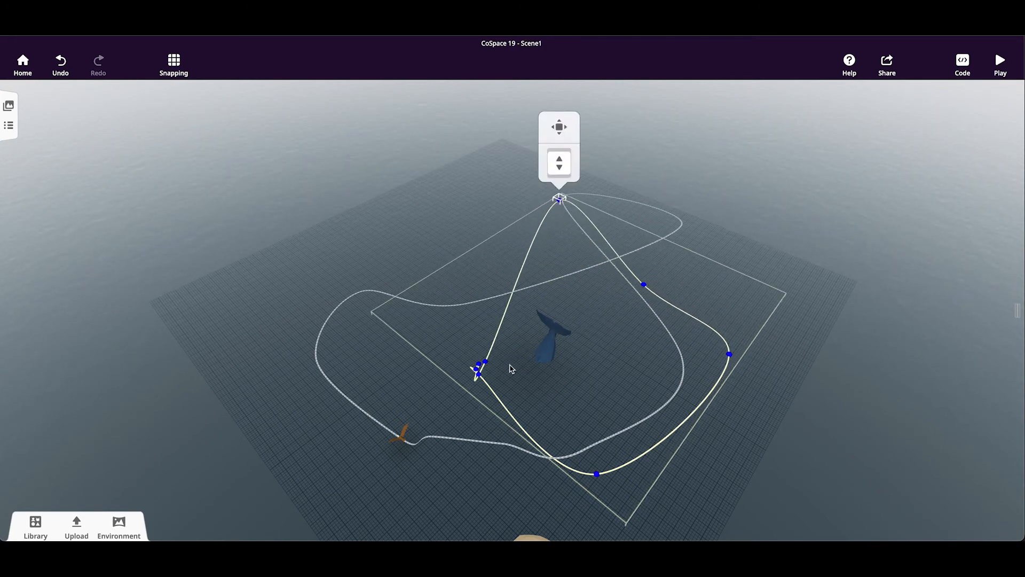
{"action": "left_click_drag", "start_coordinate": [487, 361], "coordinate": [386, 239]}
{"action": "left_click_drag", "start_coordinate": [479, 365], "coordinate": [322, 321]}
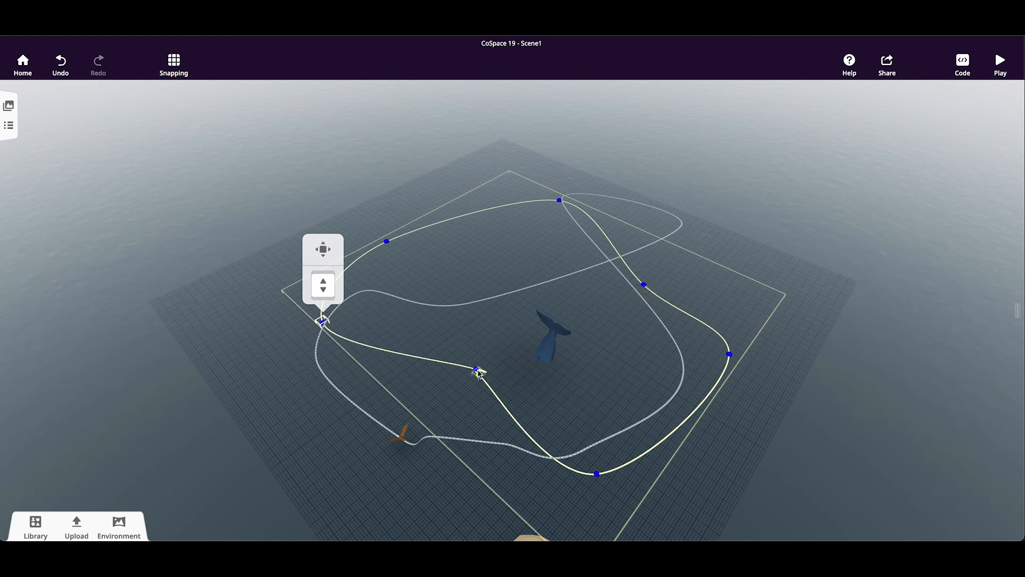
{"action": "left_click_drag", "start_coordinate": [476, 370], "coordinate": [516, 285]}
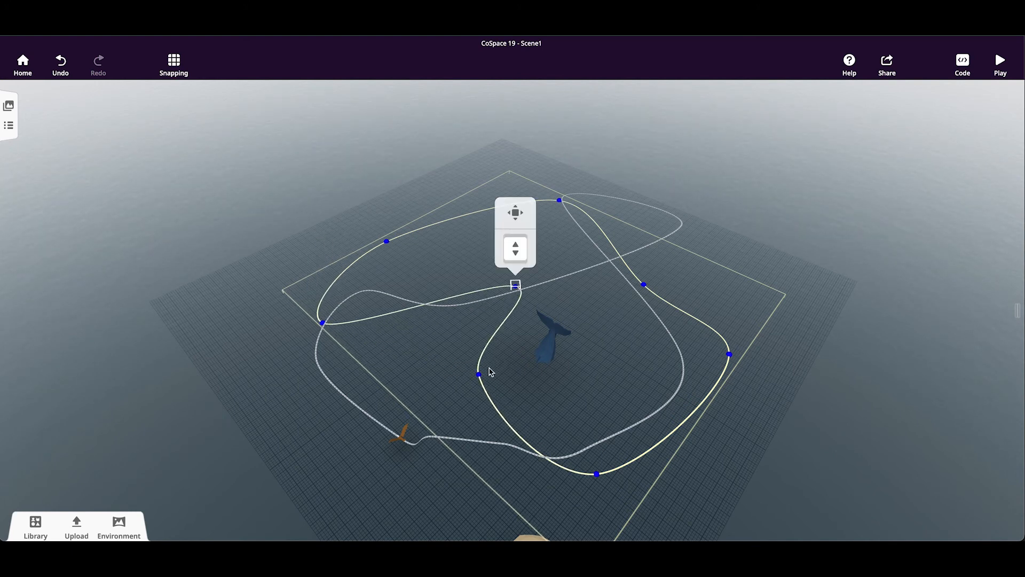
{"action": "left_click_drag", "start_coordinate": [481, 378], "coordinate": [548, 402]}
{"action": "left_click", "coordinate": [441, 369]}
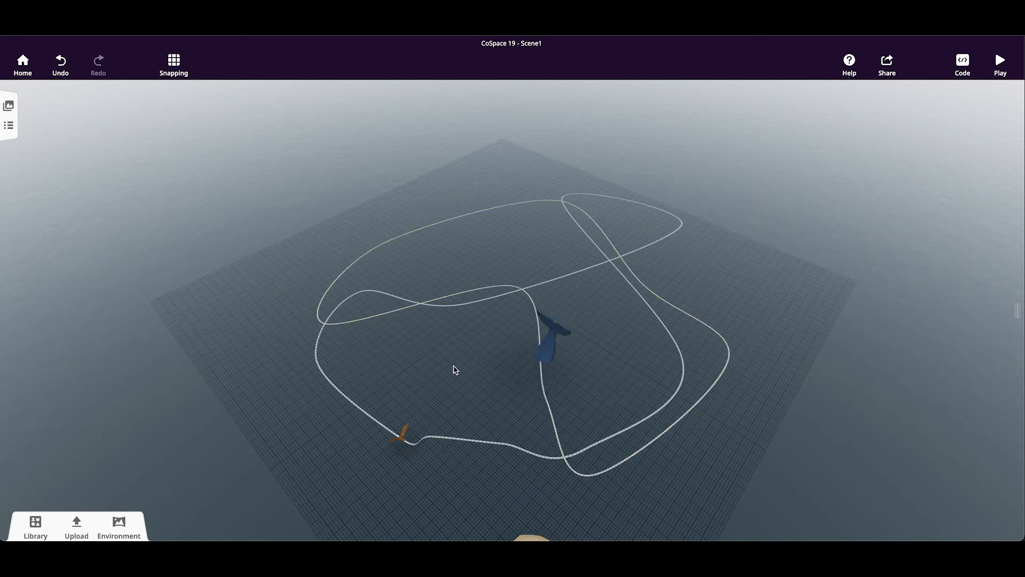
Attach the whale to the new round path's point on its far-left stretch and scale the whale down.
{"action": "left_click", "coordinate": [554, 351]}
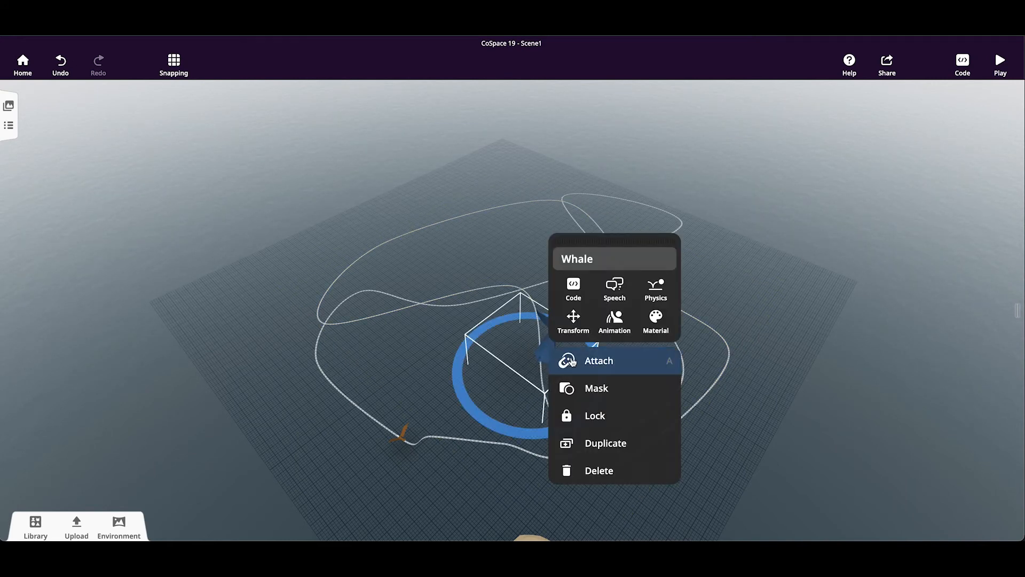
{"action": "left_click", "coordinate": [570, 359]}
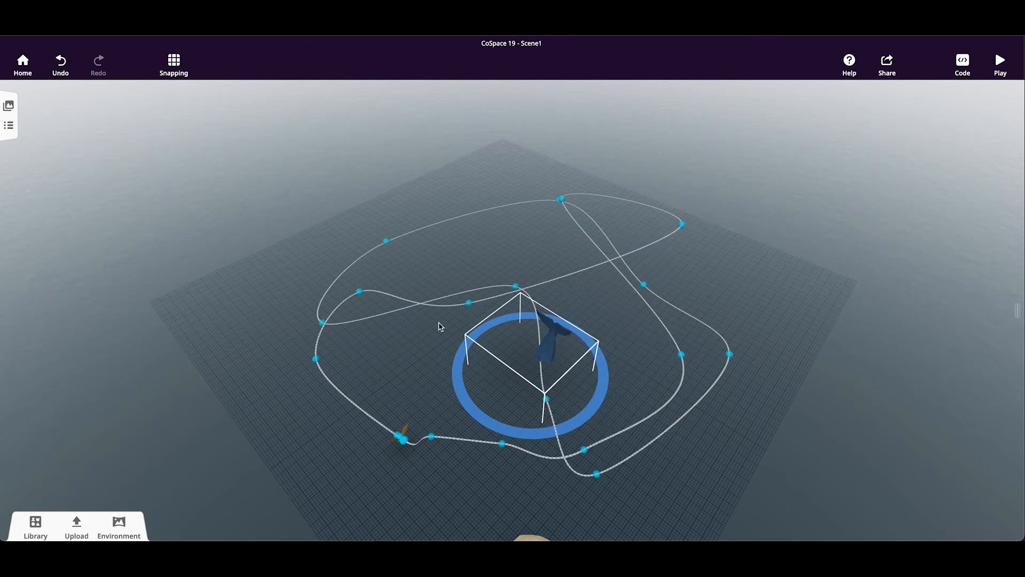
{"action": "left_click", "coordinate": [385, 241]}
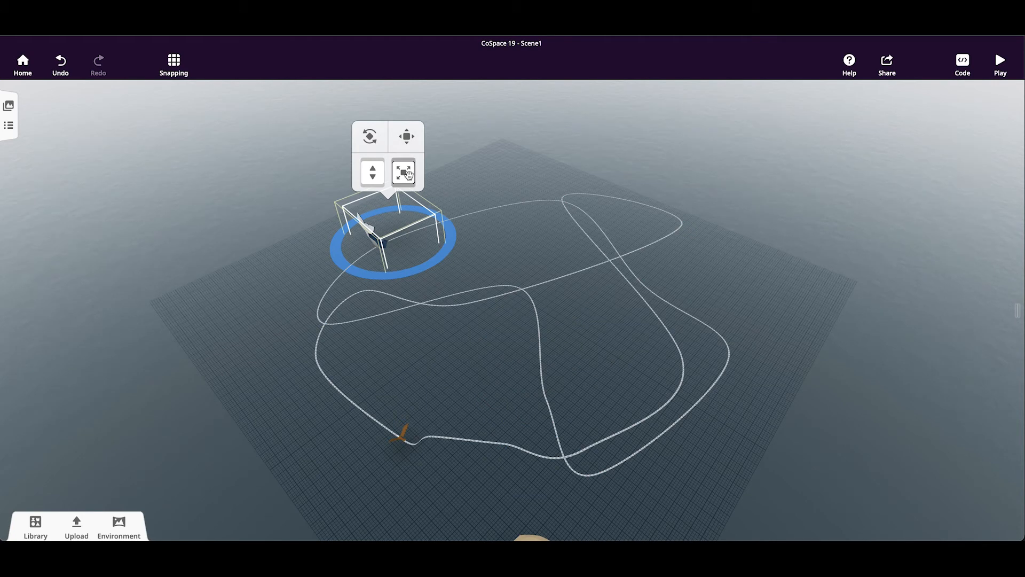
{"action": "left_click_drag", "start_coordinate": [406, 175], "coordinate": [449, 199]}
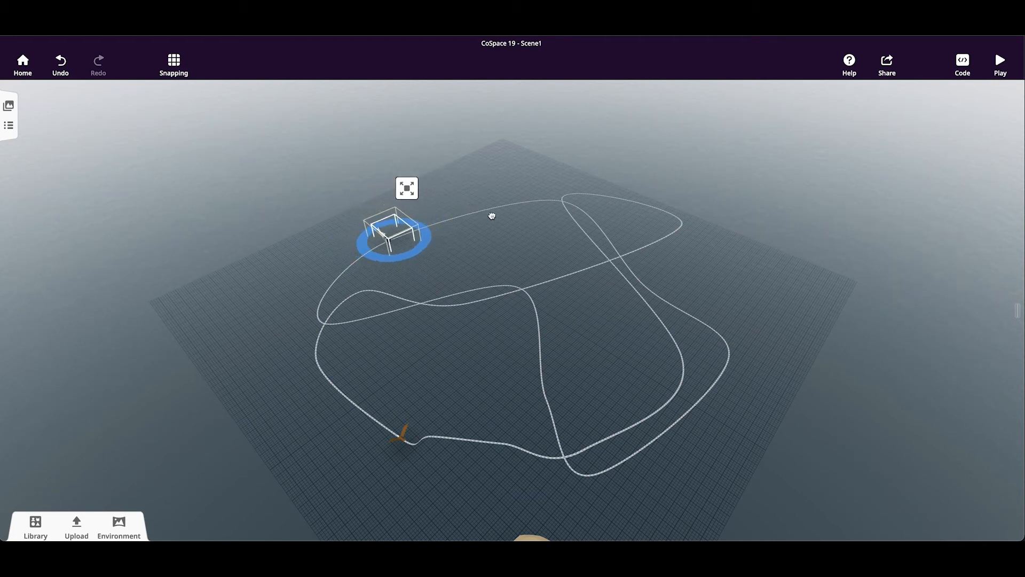
{"action": "left_click_drag", "start_coordinate": [499, 219], "coordinate": [498, 219]}
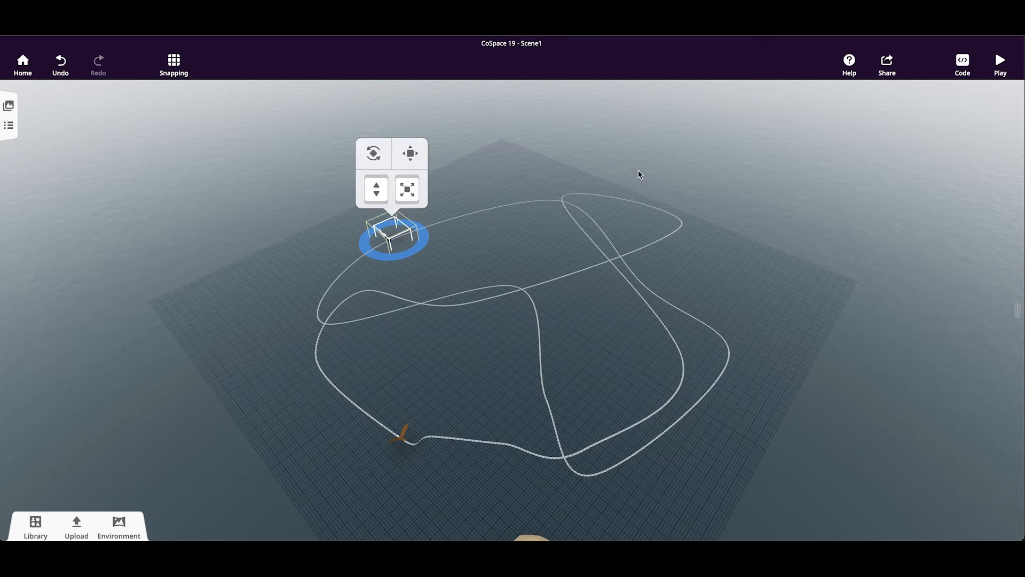
Create a second CoBlocks script and add a forever loop under its When Play clicked event.
{"action": "left_click", "coordinate": [964, 68]}
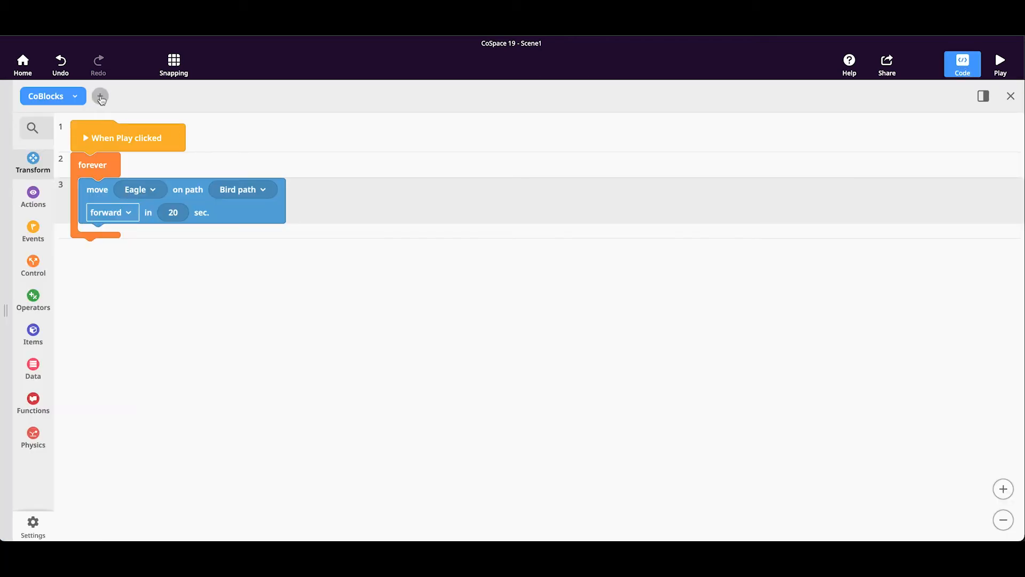
{"action": "left_click", "coordinate": [100, 97]}
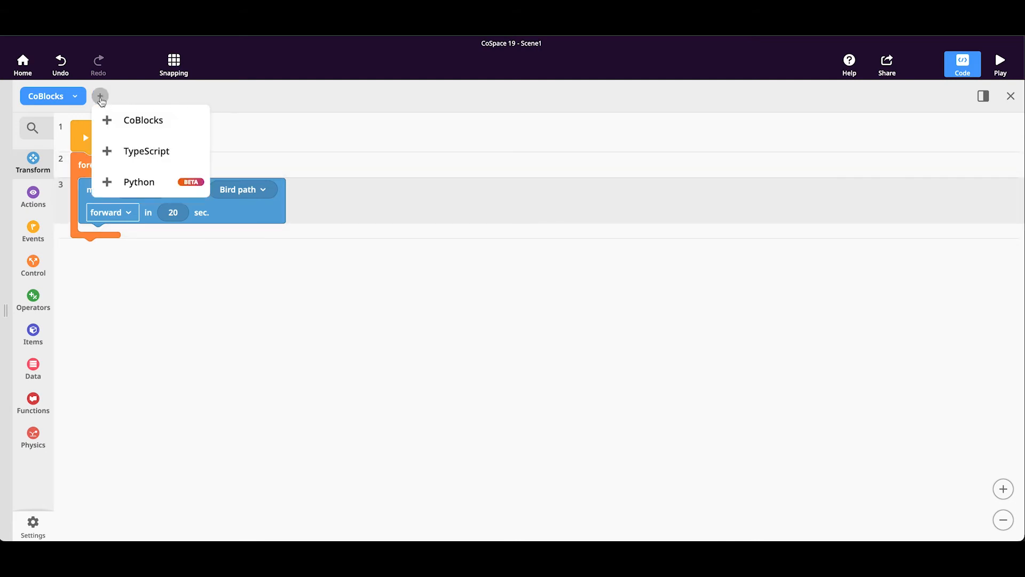
{"action": "left_click", "coordinate": [127, 123]}
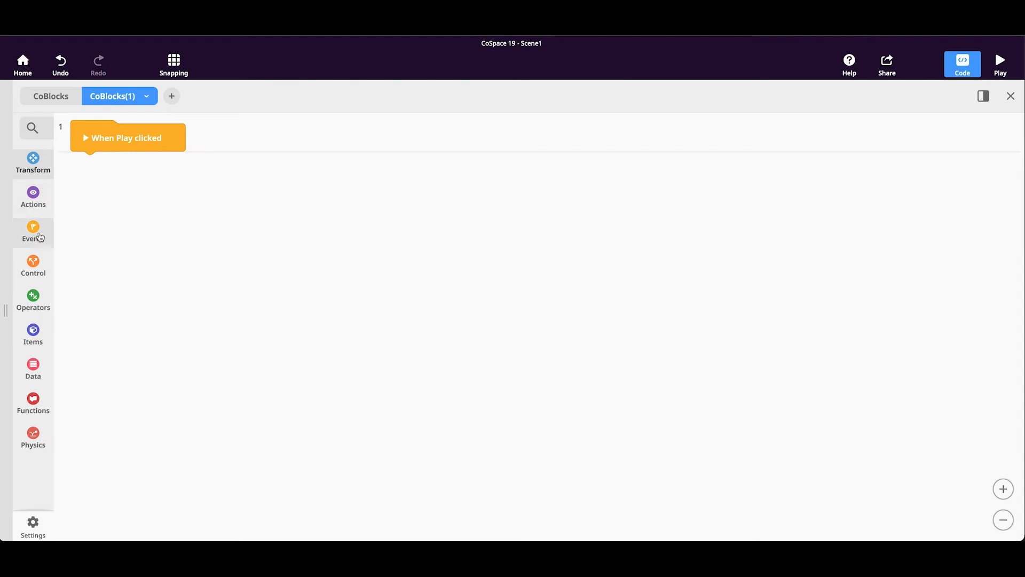
{"action": "left_click", "coordinate": [38, 264]}
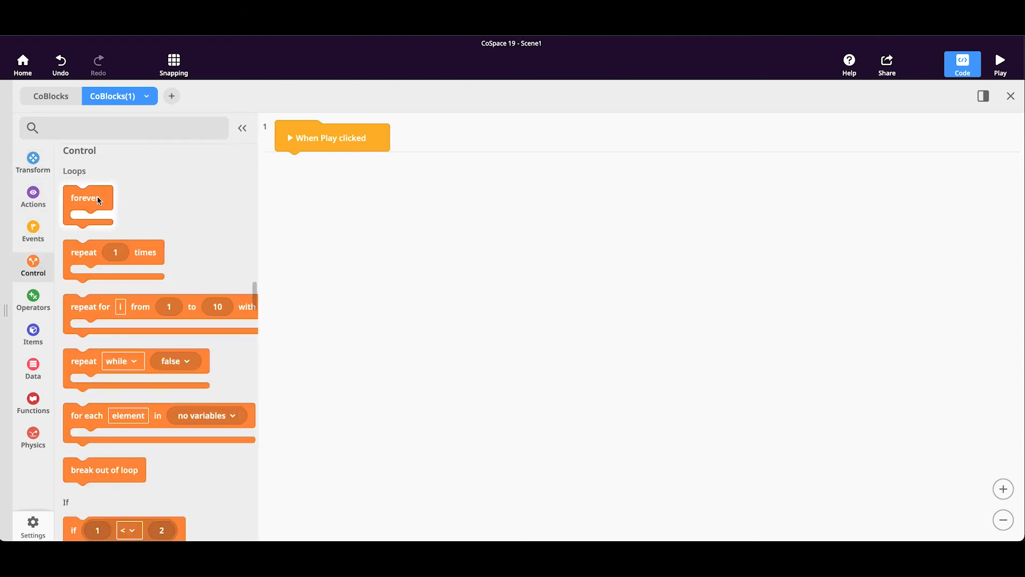
{"action": "left_click_drag", "start_coordinate": [207, 195], "coordinate": [310, 168]}
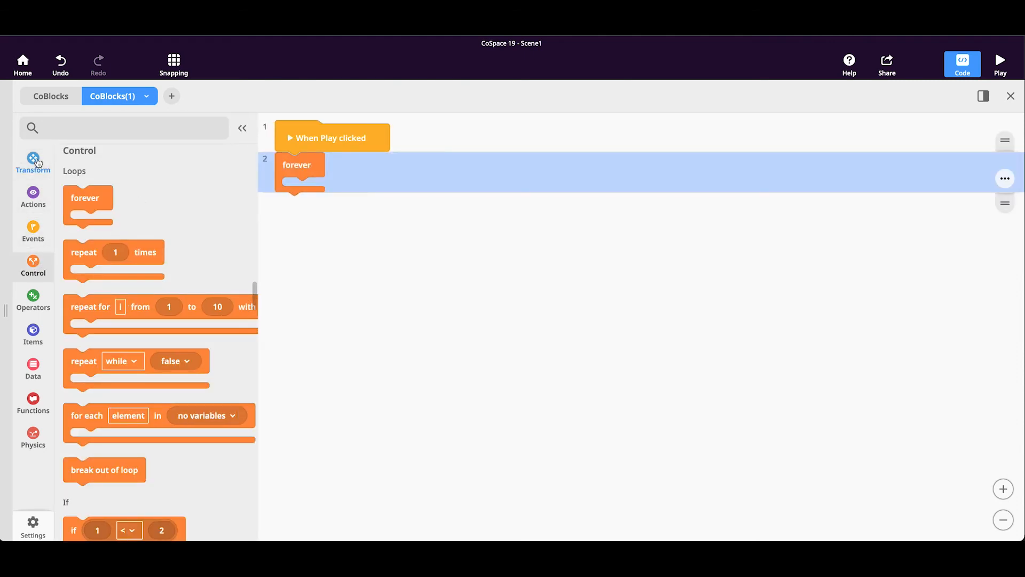
Insert a move-on-path block inside the forever loop that moves Whale forward on Round path in 30 seconds.
{"action": "left_click", "coordinate": [37, 161]}
{"action": "left_click_drag", "start_coordinate": [78, 345], "coordinate": [335, 195]}
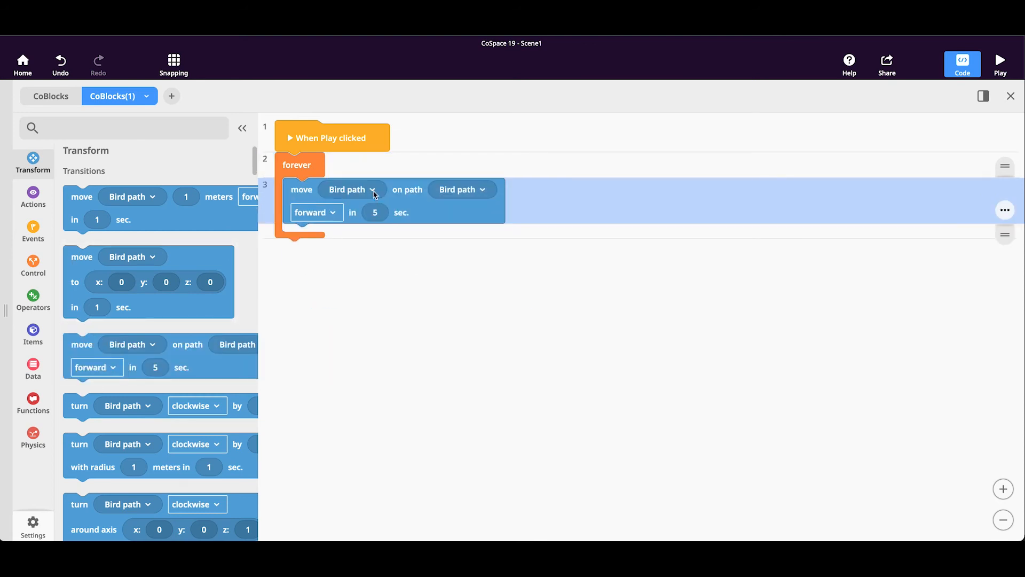
{"action": "left_click", "coordinate": [374, 192]}
{"action": "left_click", "coordinate": [371, 302]}
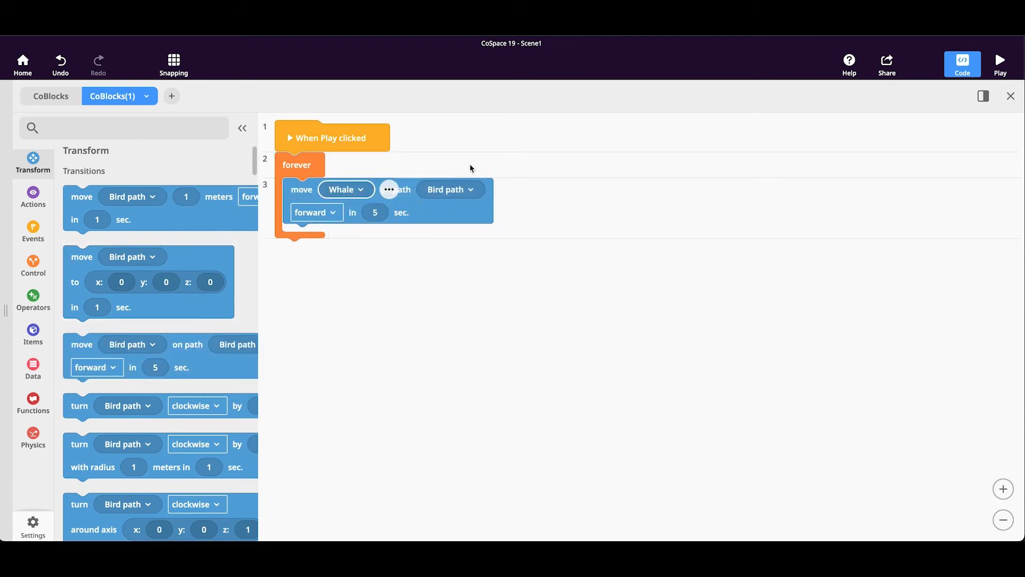
{"action": "left_click", "coordinate": [474, 189]}
{"action": "left_click", "coordinate": [475, 246]}
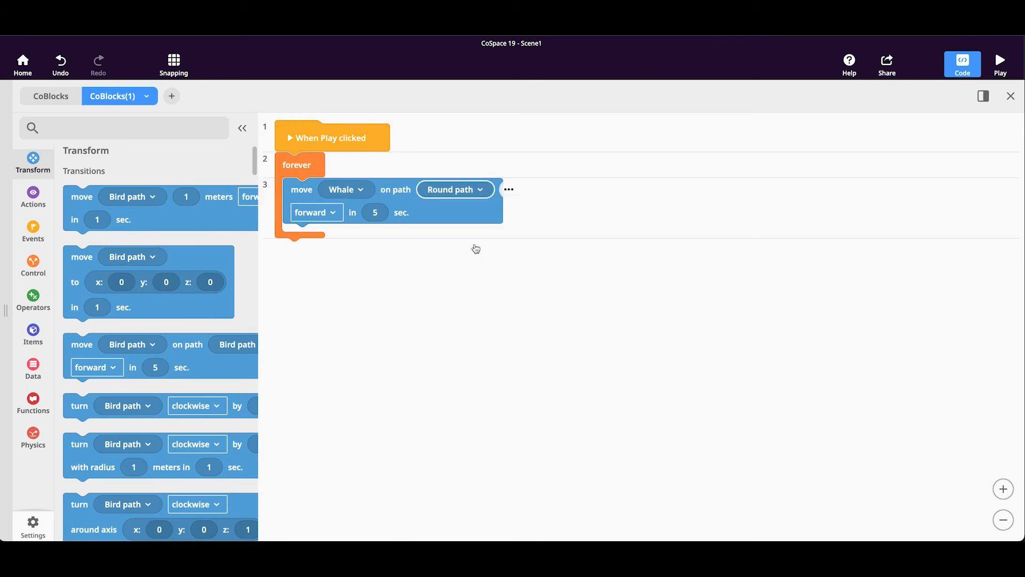
{"action": "left_click", "coordinate": [382, 214]}
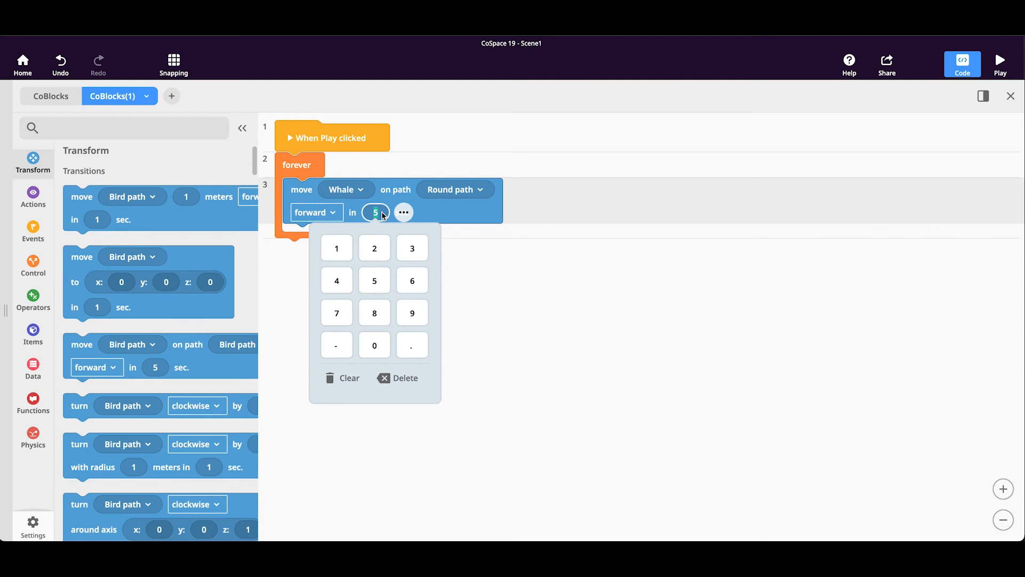
{"action": "left_click", "coordinate": [601, 335]}
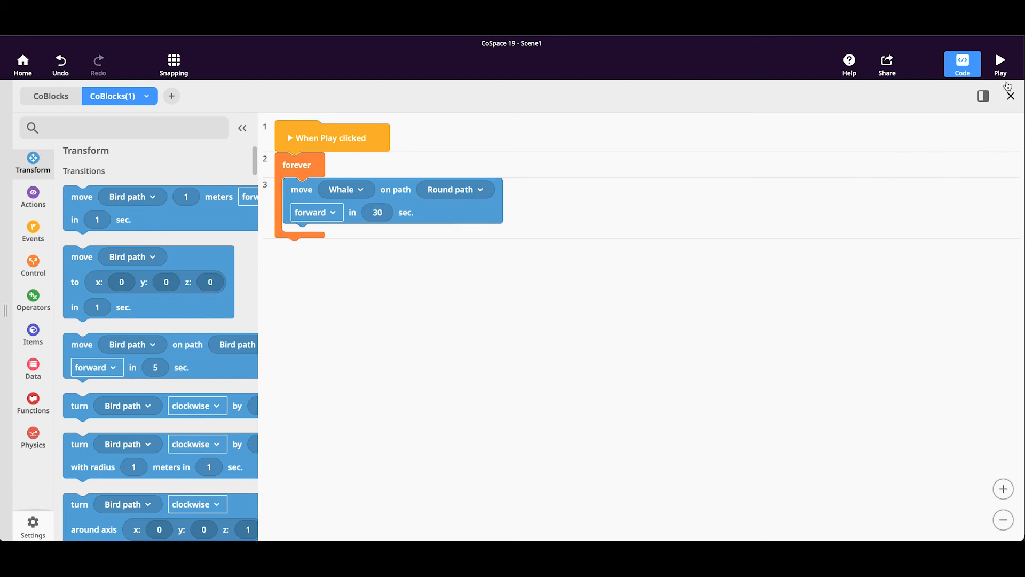